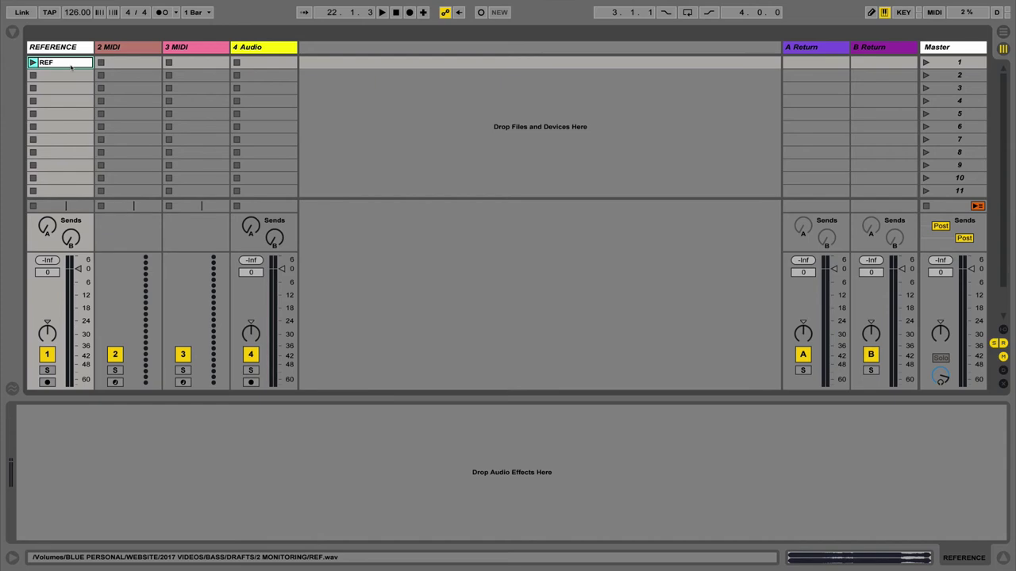
Place the REF clip at the start of the REFERENCE track in the Arrangement timeline
{"action": "key", "text": "Tab"}
{"action": "left_click_drag", "start_coordinate": [62, 65], "coordinate": [28, 117]}
{"action": "key", "text": "ctrl+z"}
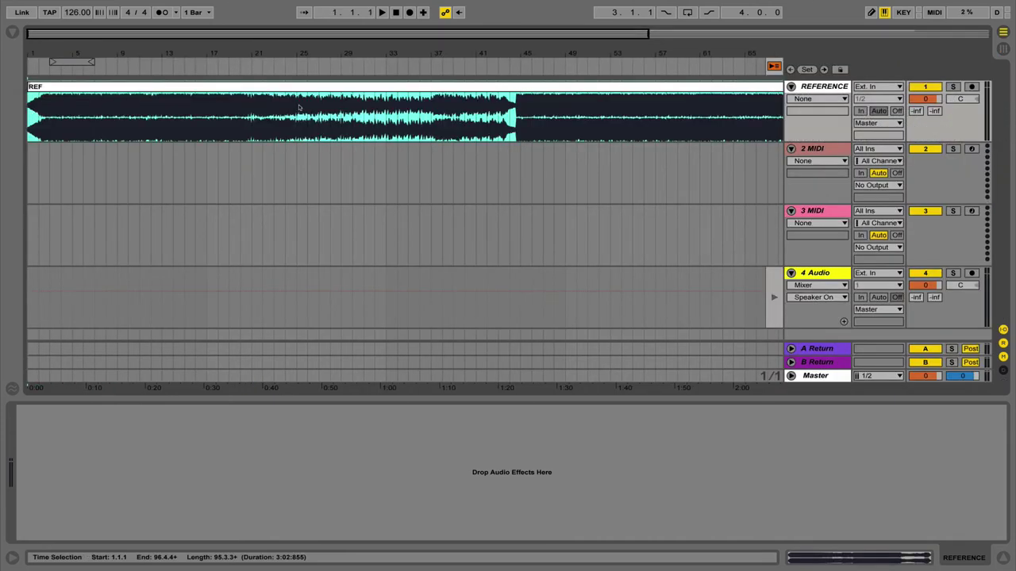
Show the input/output routing in Session View and send the REFERENCE track's audio to Ext. Out instead of the Master
{"action": "key", "text": "Tab"}
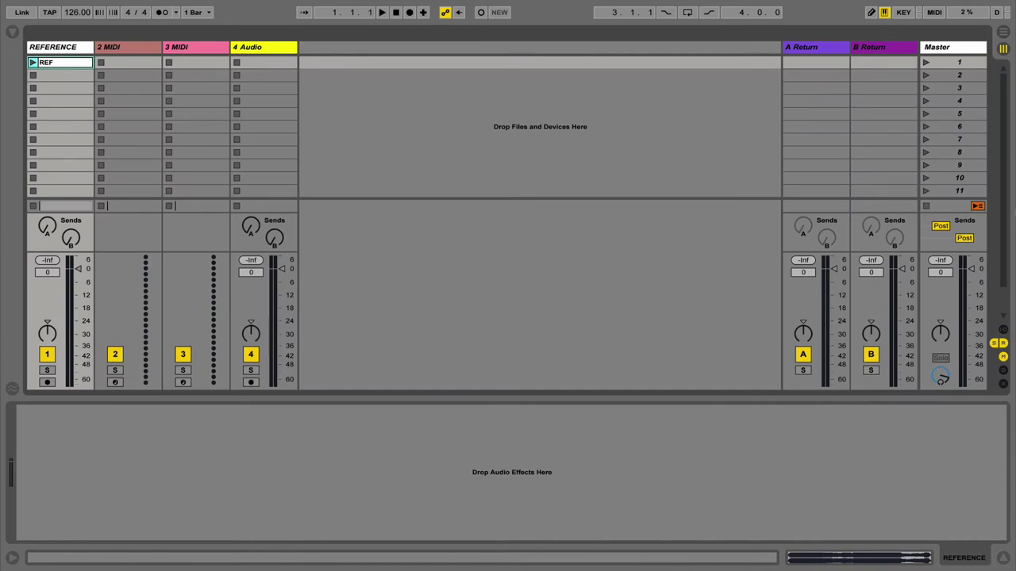
{"action": "scroll", "coordinate": [992, 333], "scroll_direction": "down", "scroll_amount": 1}
{"action": "left_click", "coordinate": [1004, 330]}
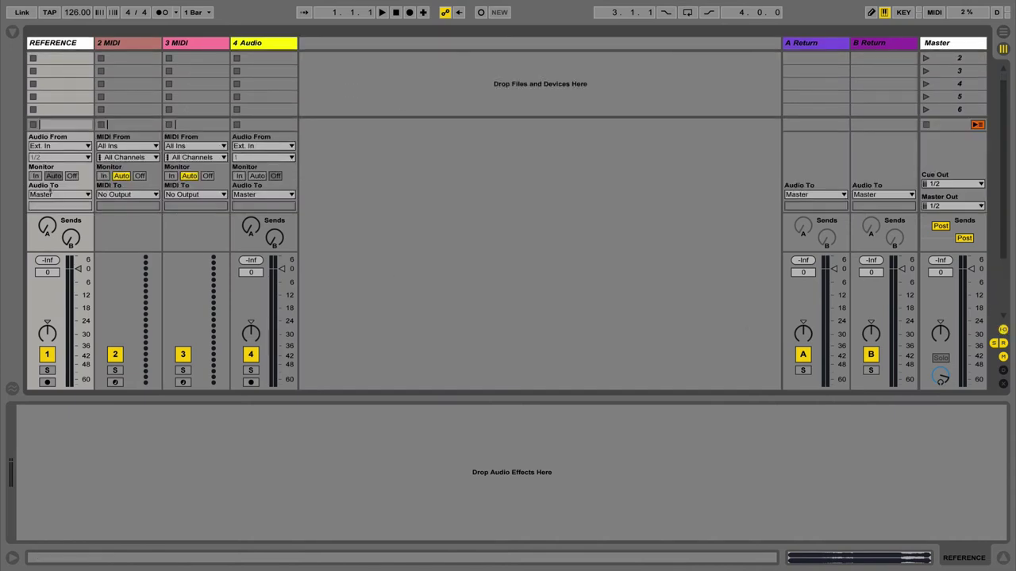
{"action": "left_click", "coordinate": [50, 195]}
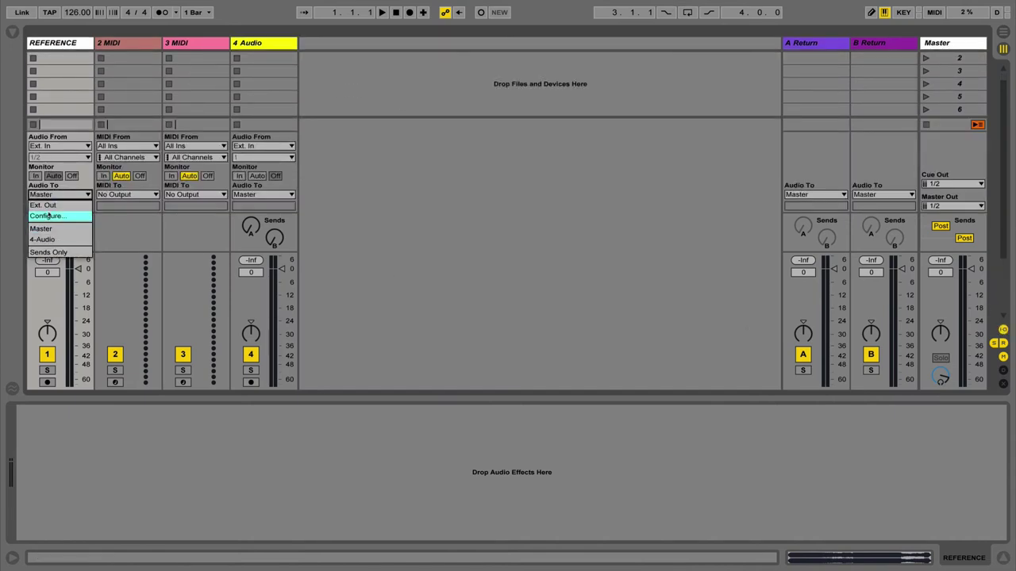
{"action": "left_click", "coordinate": [50, 205]}
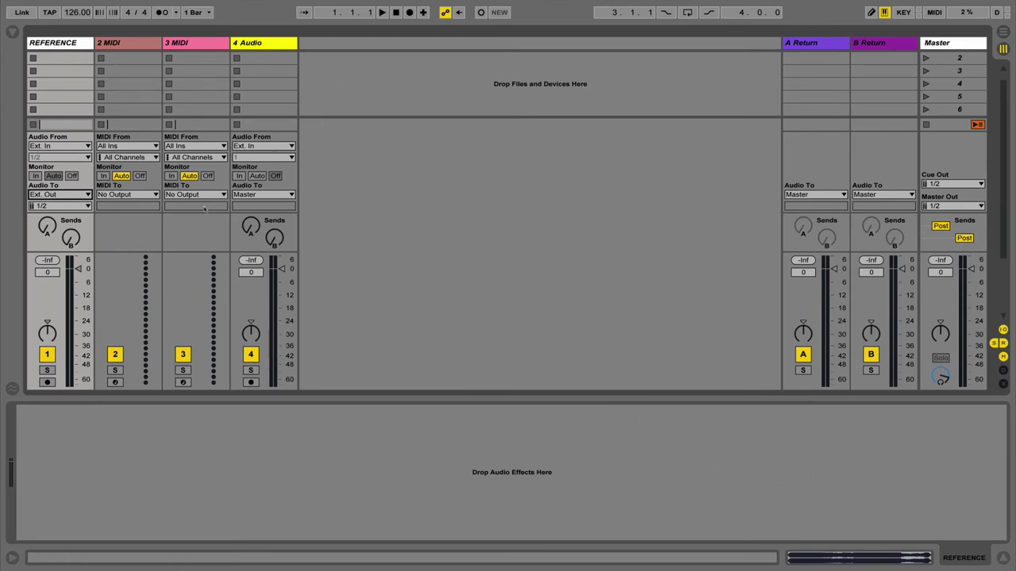
{"action": "left_click", "coordinate": [252, 198]}
{"action": "left_click", "coordinate": [253, 195]}
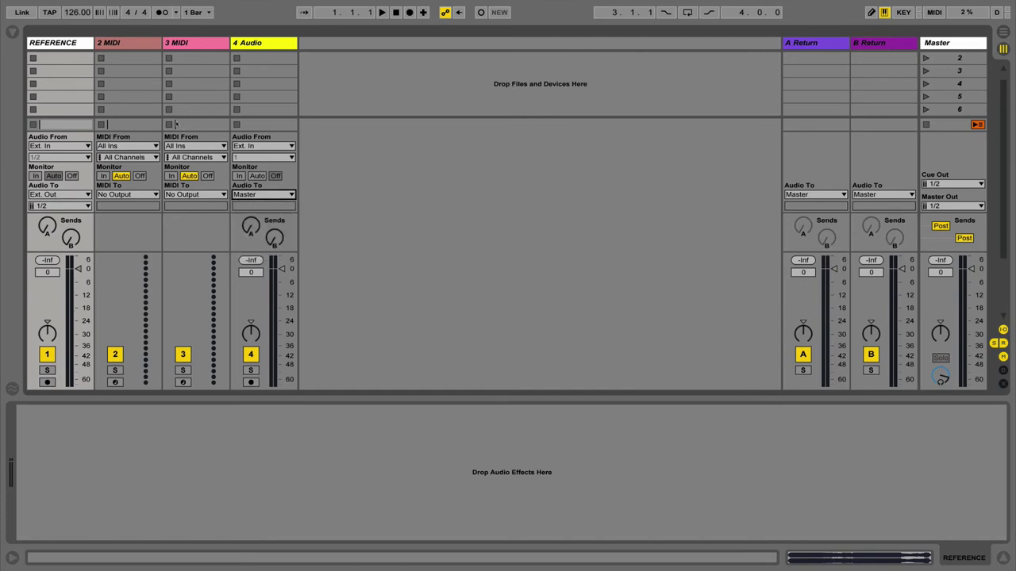
In the Arrangement, set the REFERENCE track's volume to 2.0 dB and open the REF clip's sample details
{"action": "key", "text": "Tab"}
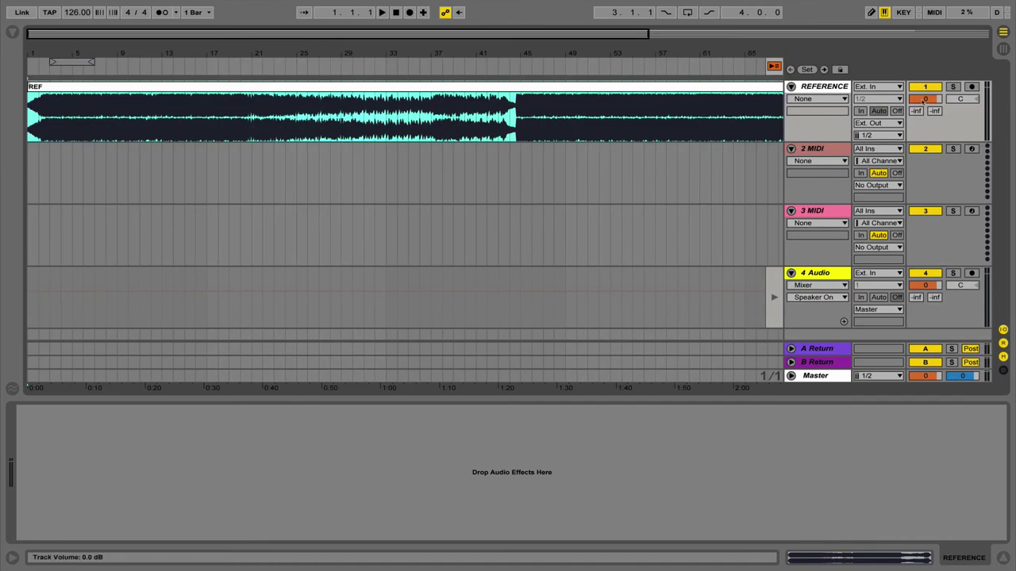
{"action": "left_click", "coordinate": [924, 98]}
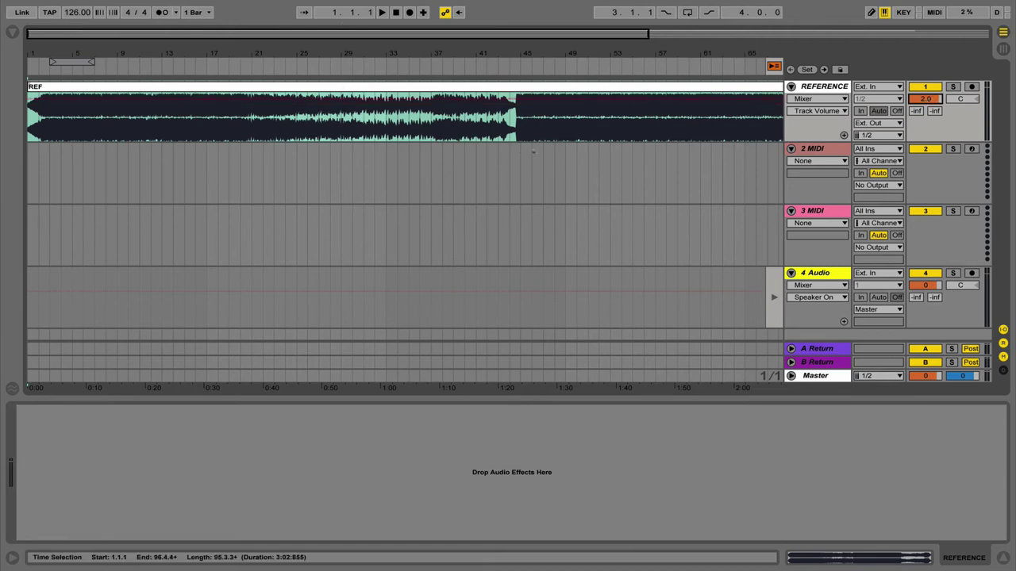
{"action": "double_click", "coordinate": [466, 107]}
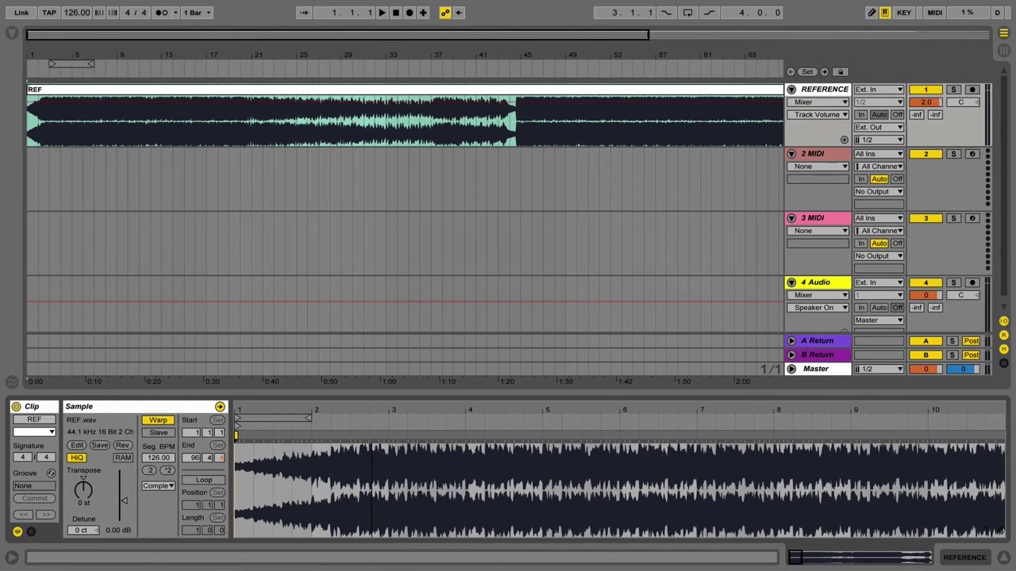
Play the opening of the REF clip a few times to locate its first downbeat
{"action": "key", "text": "space"}
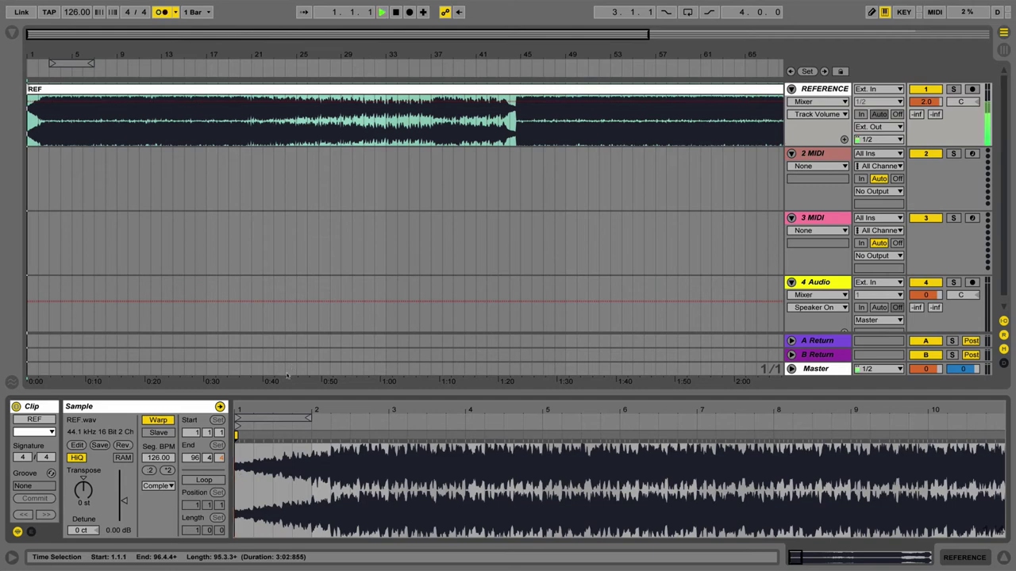
{"action": "key", "text": "space"}
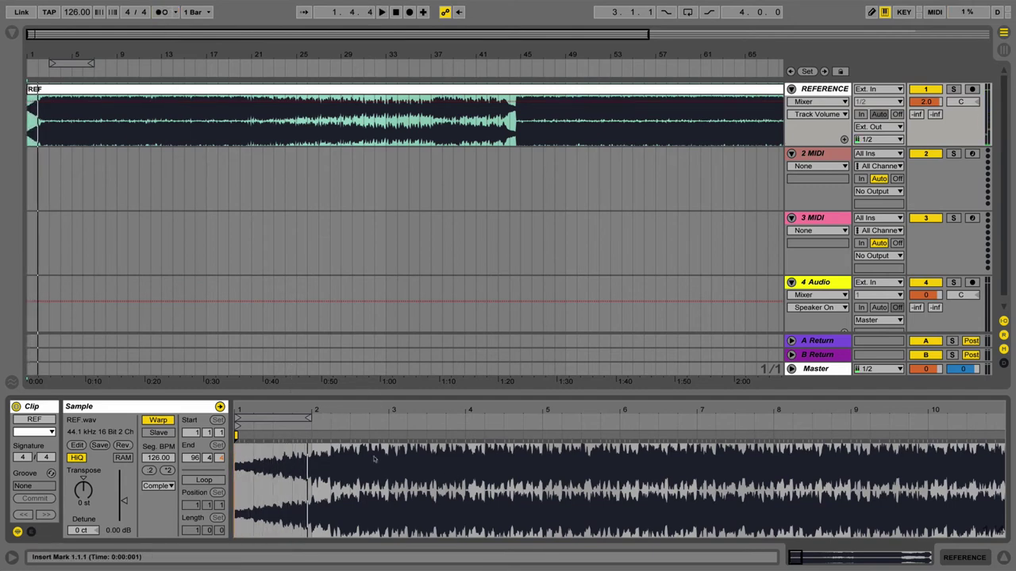
{"action": "key", "text": "space"}
{"action": "key", "text": "space"}
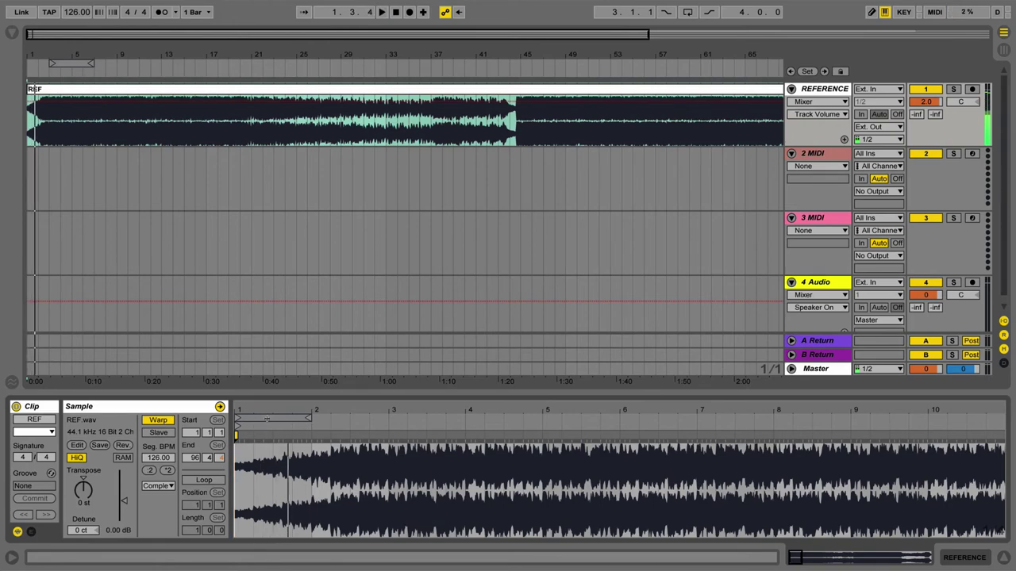
{"action": "key", "text": "space"}
{"action": "key", "text": "space"}
Add warp markers near the start of the REF sample and set 1.1.1 on its first downbeat
{"action": "left_click_drag", "start_coordinate": [268, 411], "coordinate": [271, 461]}
{"action": "double_click", "coordinate": [274, 436]}
{"action": "right_click", "coordinate": [273, 436]}
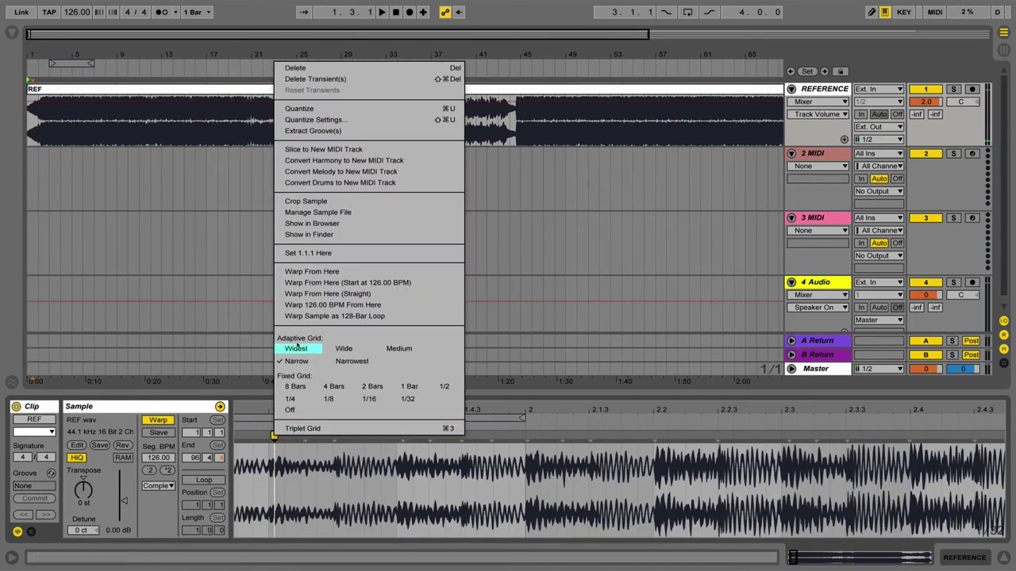
{"action": "left_click", "coordinate": [318, 282]}
{"action": "key", "text": "space"}
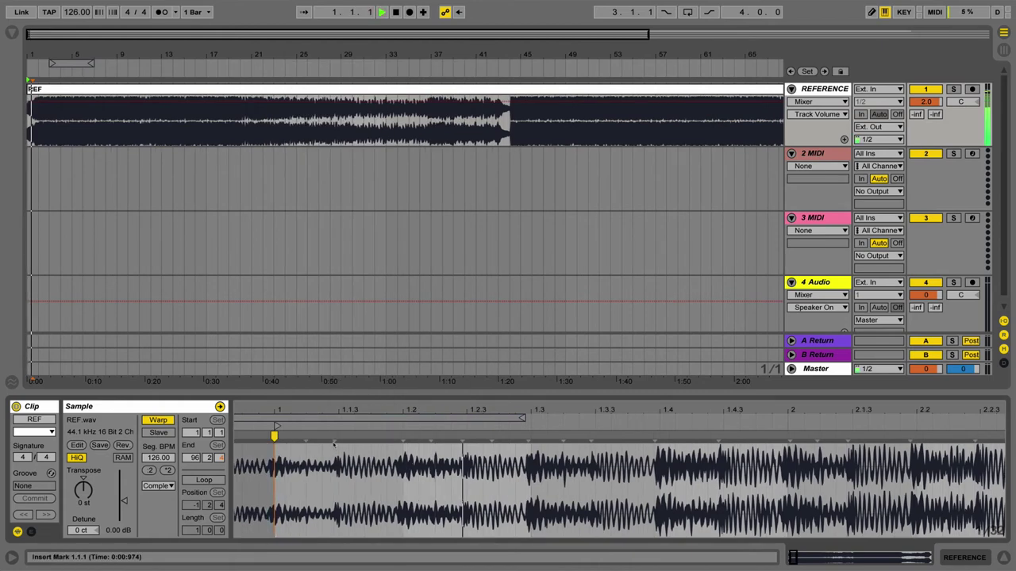
{"action": "right_click", "coordinate": [334, 443]}
{"action": "left_click", "coordinate": [369, 258]}
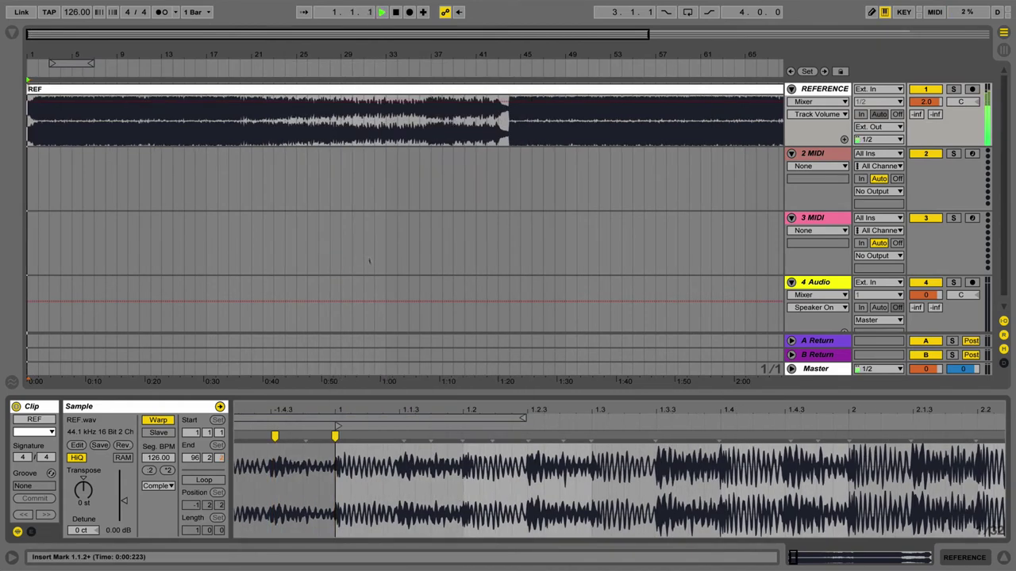
{"action": "left_click_drag", "start_coordinate": [340, 432], "coordinate": [343, 410]}
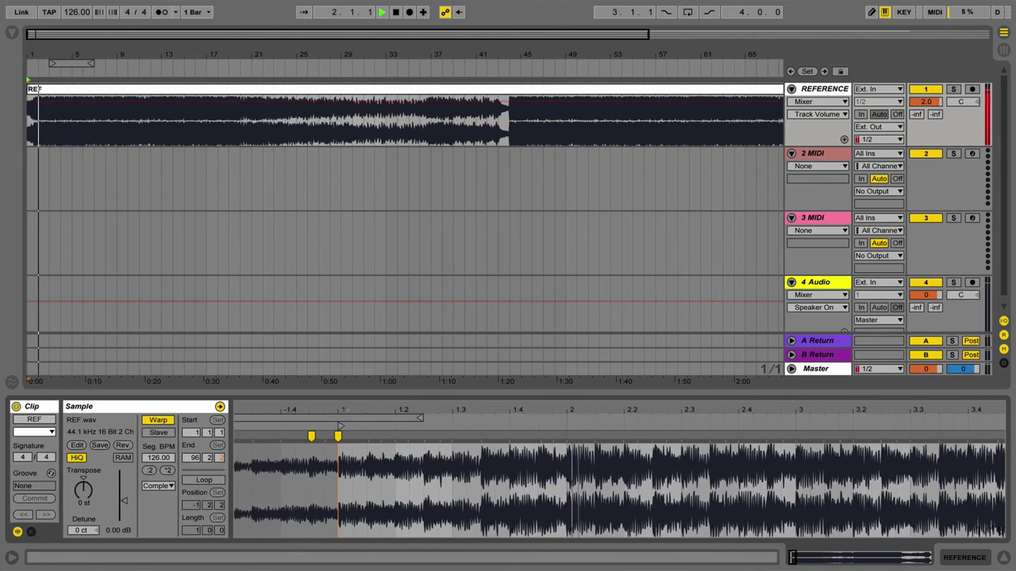
Turn on the metronome and listen to the REF clip against it
{"action": "key", "text": "o"}
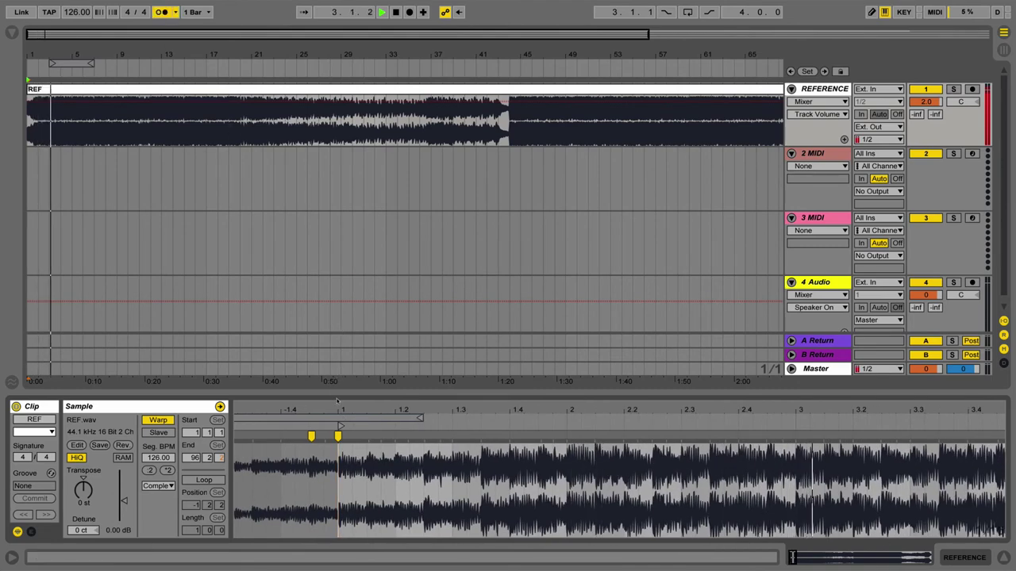
{"action": "key", "text": "minus"}
{"action": "key", "text": "minus"}
{"action": "key", "text": "minus"}
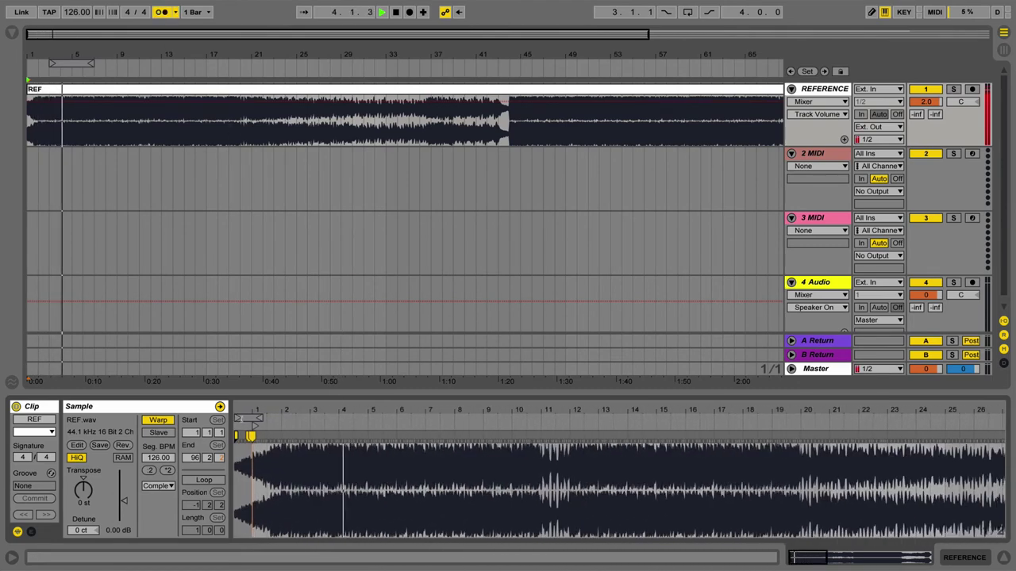
{"action": "key", "text": "space"}
Apply Warp From Here (Straight) at the REF clip's 1.1.1 marker and play it against the metronome
{"action": "right_click", "coordinate": [252, 436]}
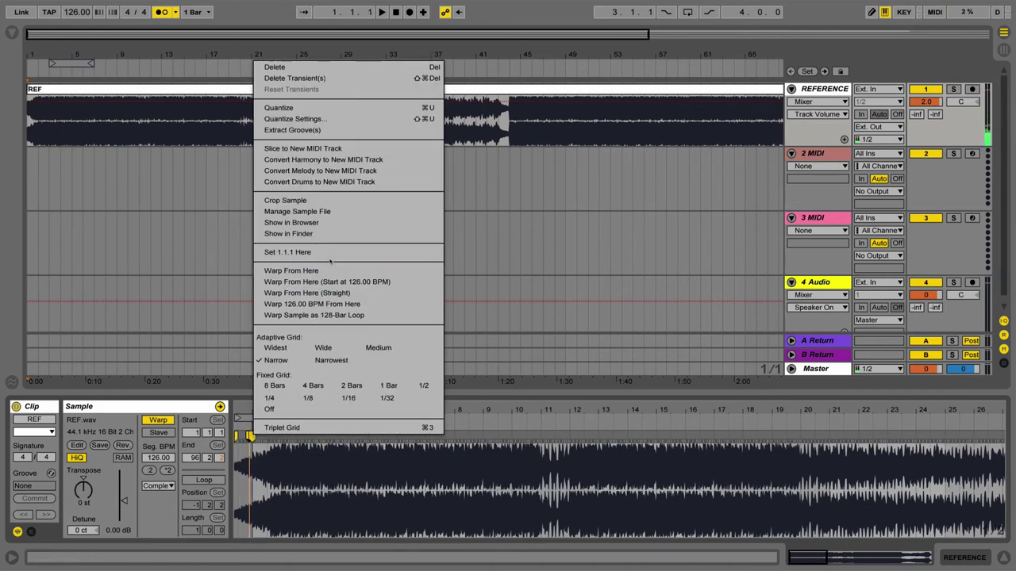
{"action": "left_click", "coordinate": [323, 293]}
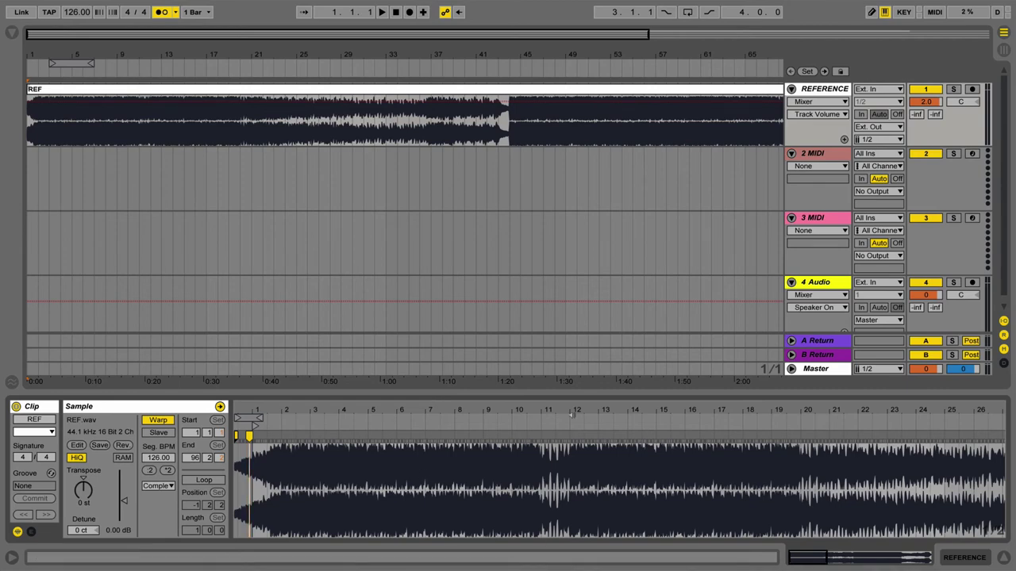
{"action": "left_click_drag", "start_coordinate": [542, 414], "coordinate": [452, 410]}
{"action": "key", "text": "space"}
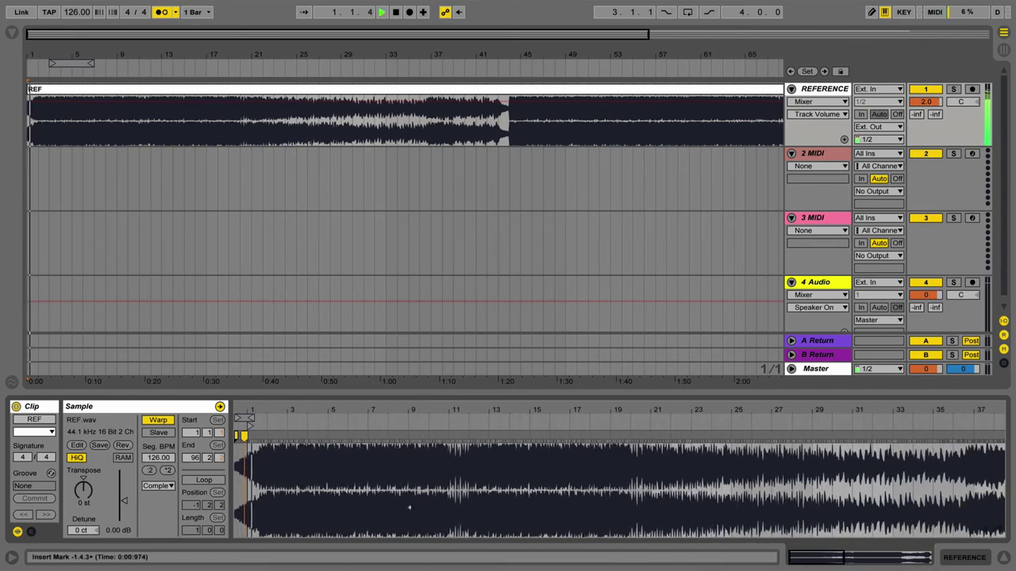
{"action": "key", "text": "space"}
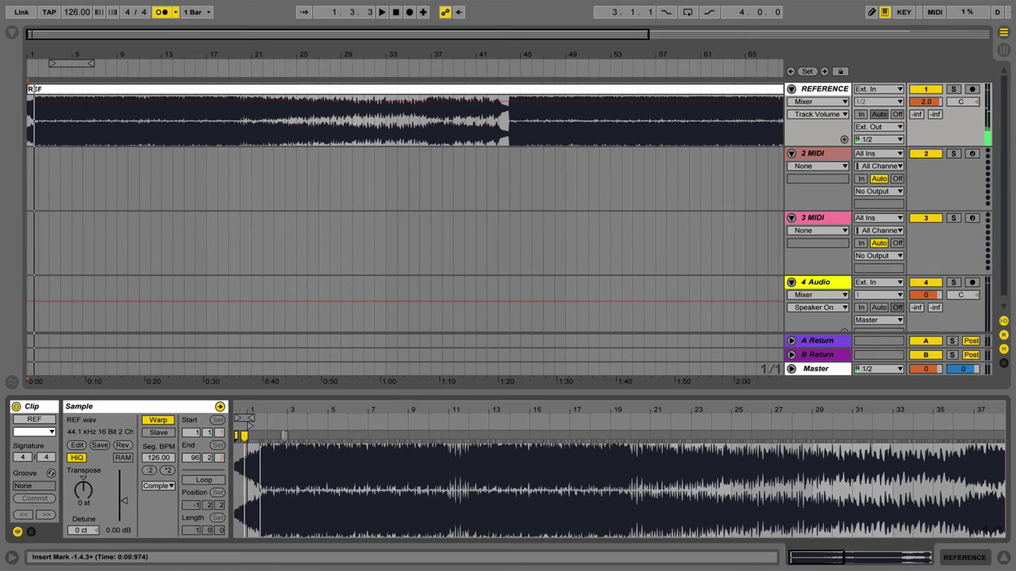
{"action": "key", "text": "space"}
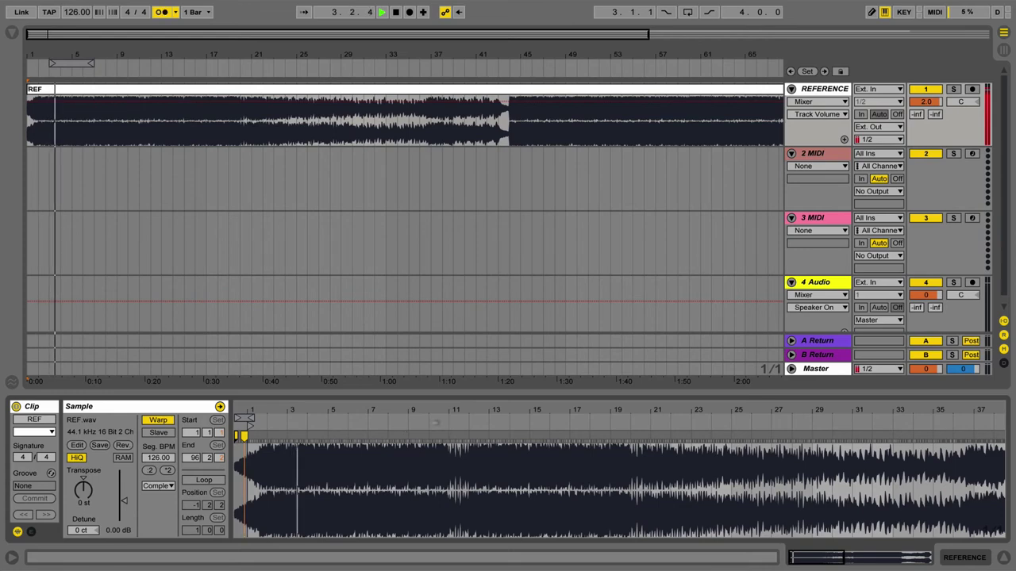
Check the drop at bar 44 of the REF sample against the grid, stop playback and turn off the metronome
{"action": "left_click_drag", "start_coordinate": [401, 411], "coordinate": [401, 366]}
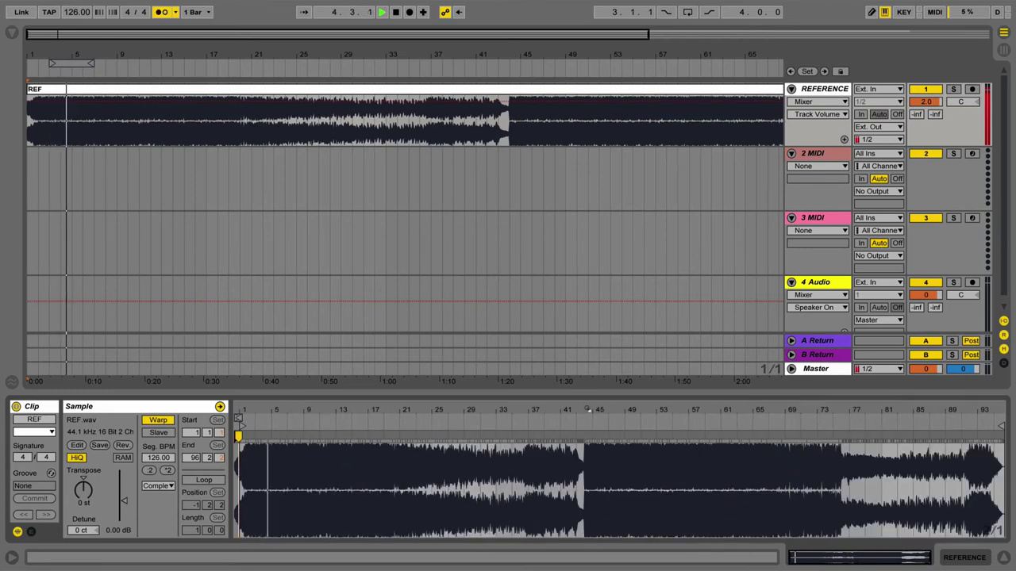
{"action": "left_click_drag", "start_coordinate": [584, 411], "coordinate": [430, 508]}
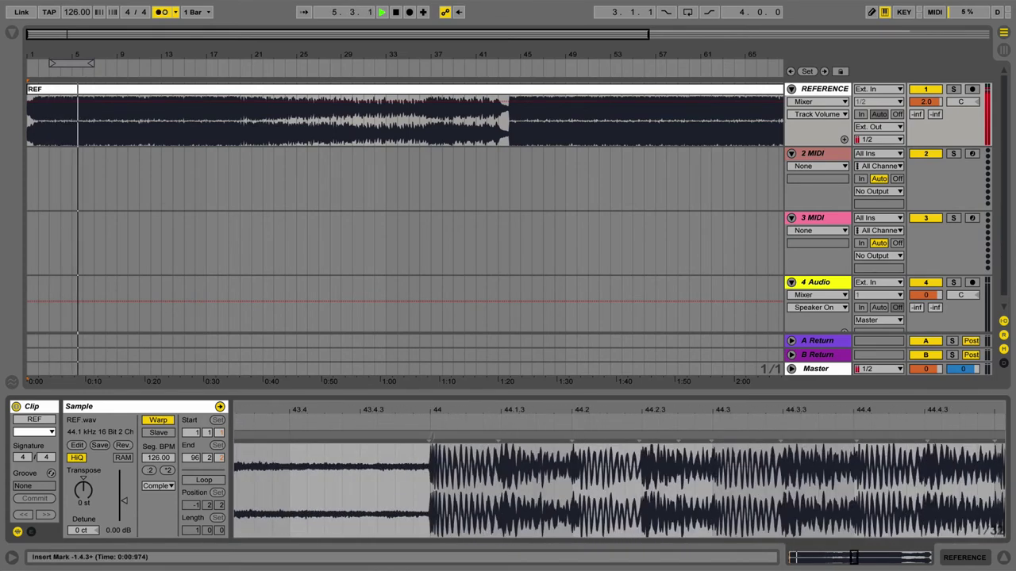
{"action": "left_click_drag", "start_coordinate": [430, 411], "coordinate": [955, 403]}
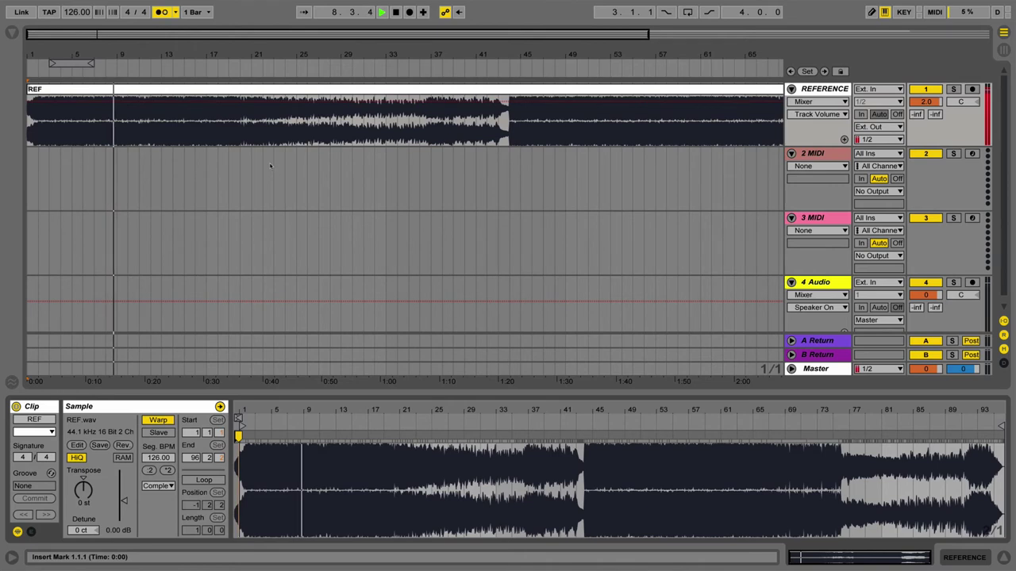
{"action": "key", "text": "space"}
{"action": "scroll", "coordinate": [256, 193], "scroll_direction": "down", "scroll_amount": 1}
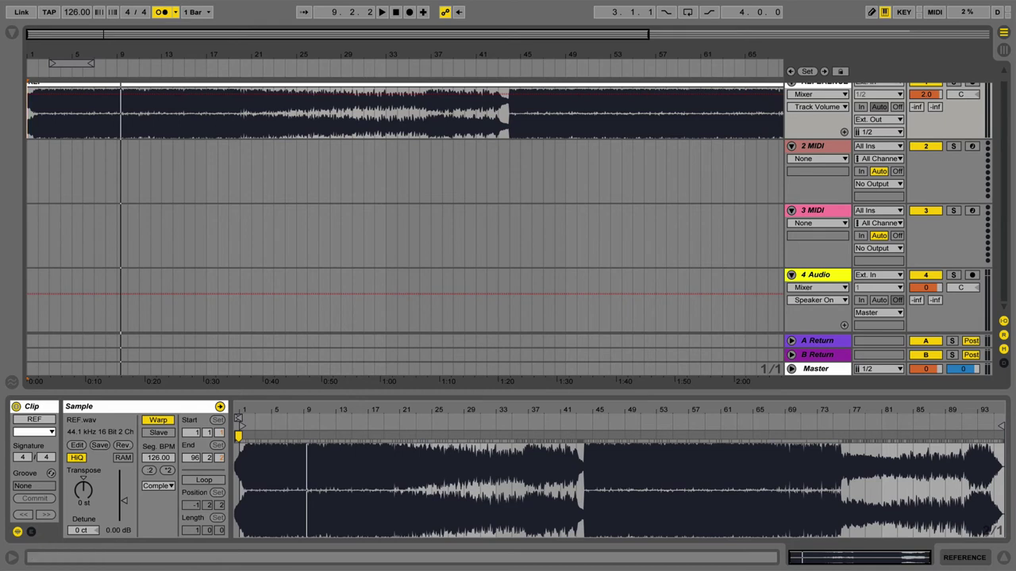
{"action": "left_click", "coordinate": [163, 12]}
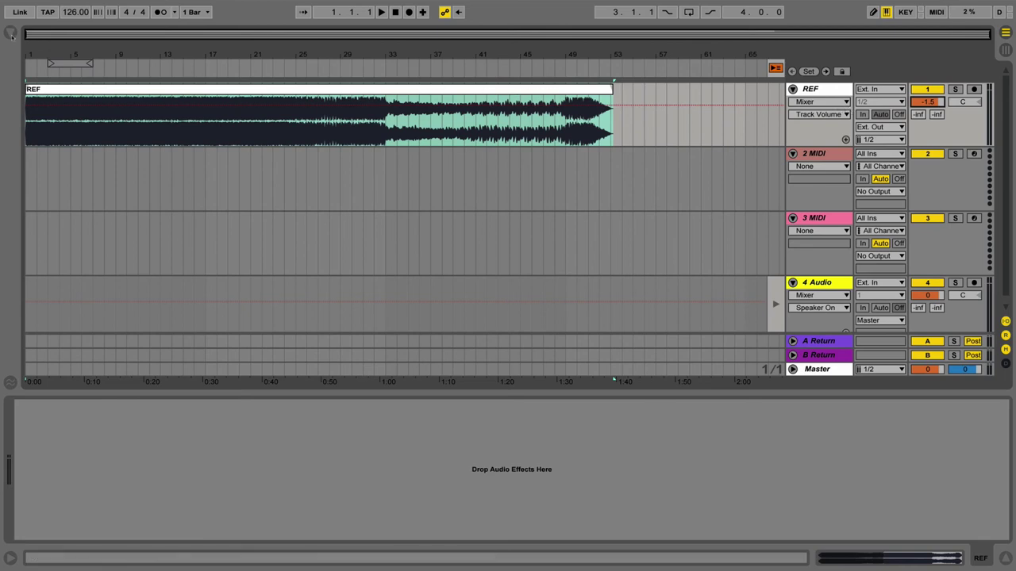
Load the Voxengo SPAN plug-in on the REF track, reposition its window and hide the browser
{"action": "left_click", "coordinate": [11, 34]}
{"action": "left_click", "coordinate": [11, 35]}
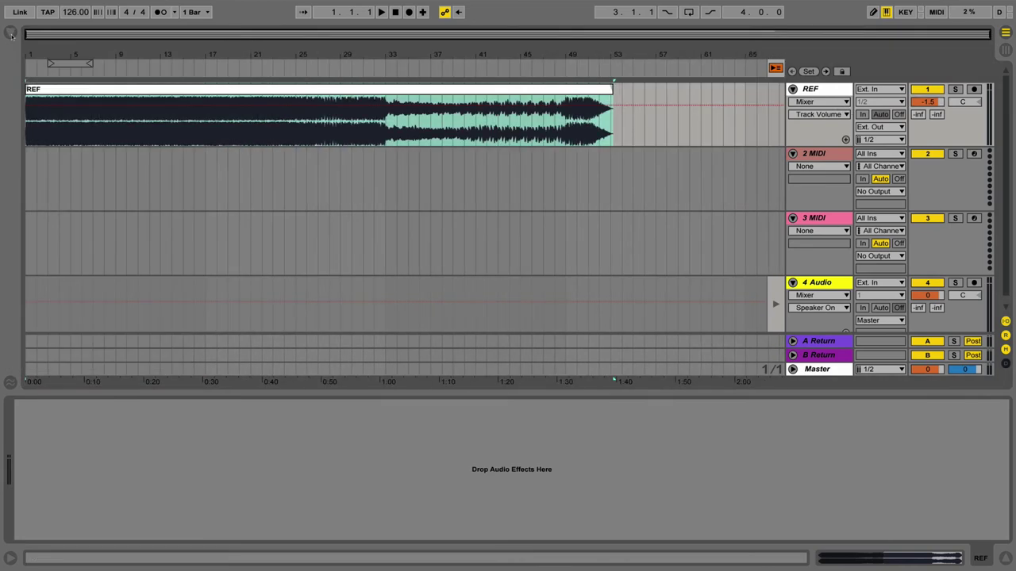
{"action": "left_click", "coordinate": [11, 35]}
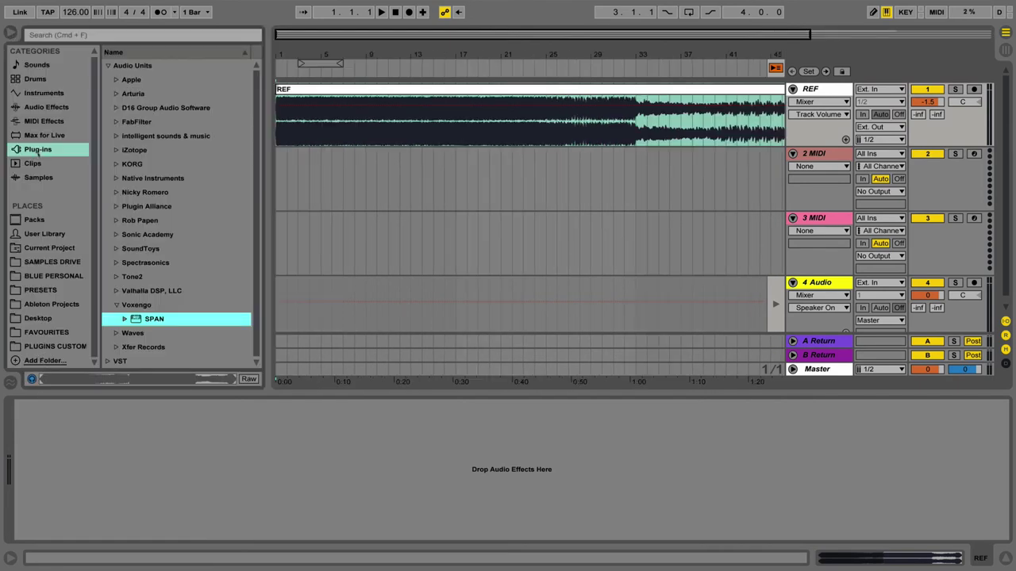
{"action": "left_click", "coordinate": [29, 149]}
{"action": "left_click", "coordinate": [129, 318]}
{"action": "key", "text": "Return"}
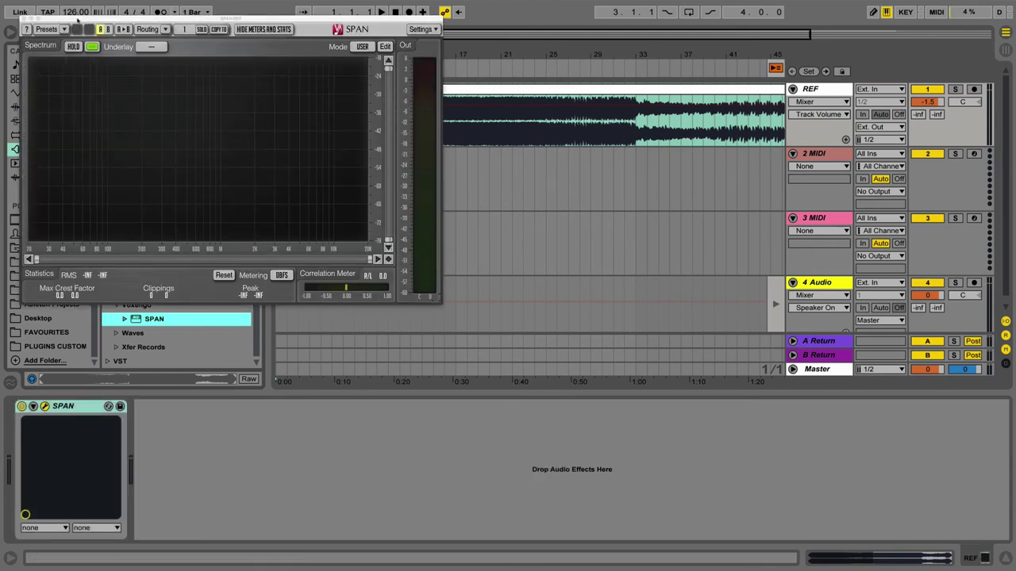
{"action": "left_click_drag", "start_coordinate": [77, 19], "coordinate": [158, 23]}
{"action": "left_click", "coordinate": [4, 35]}
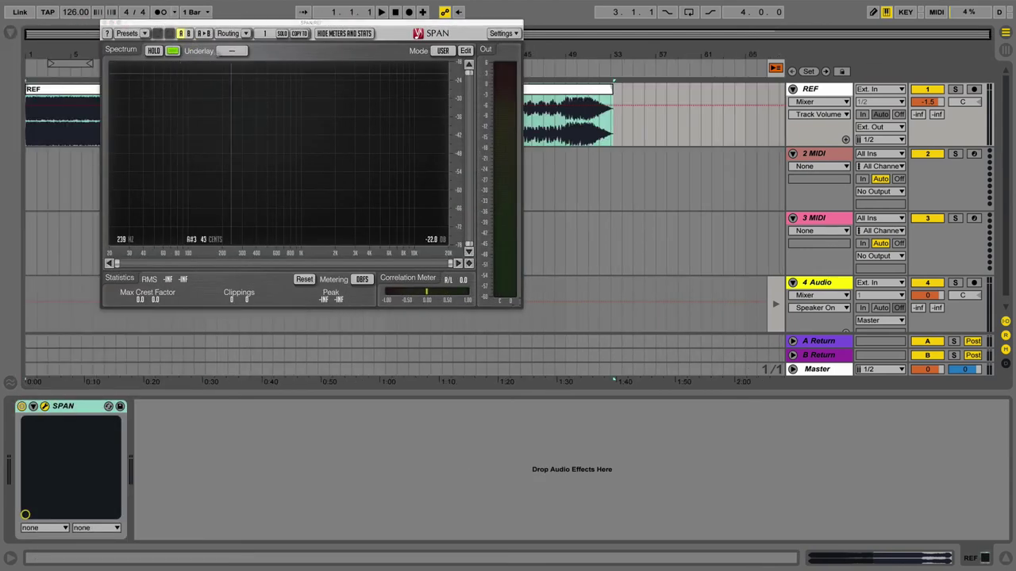
Load SPAN's Lo-Freq Inspection factory preset and play the REF clip through the analyzer
{"action": "left_click", "coordinate": [144, 34]}
{"action": "mouse_move", "coordinate": [156, 55]}
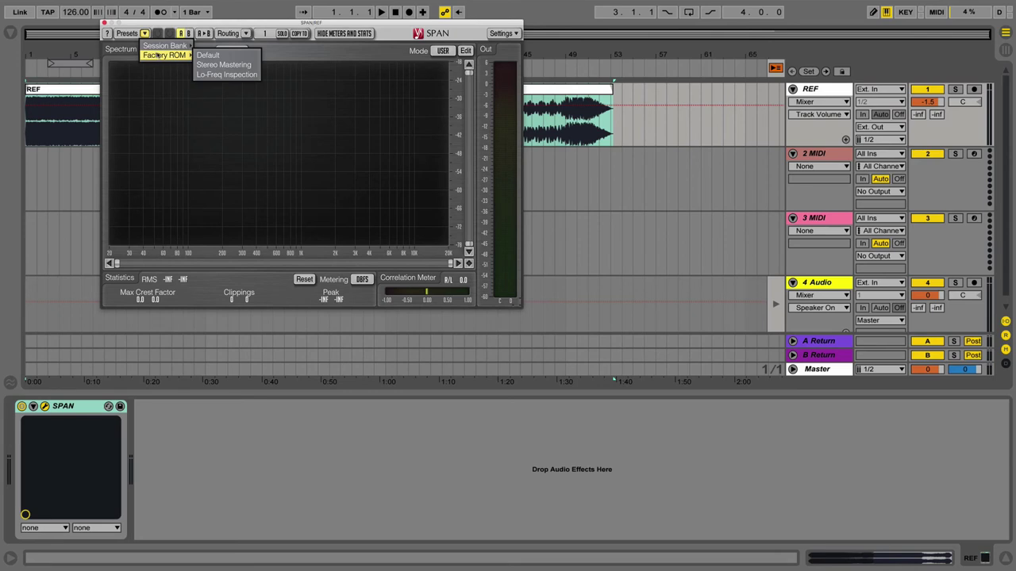
{"action": "left_click", "coordinate": [224, 74]}
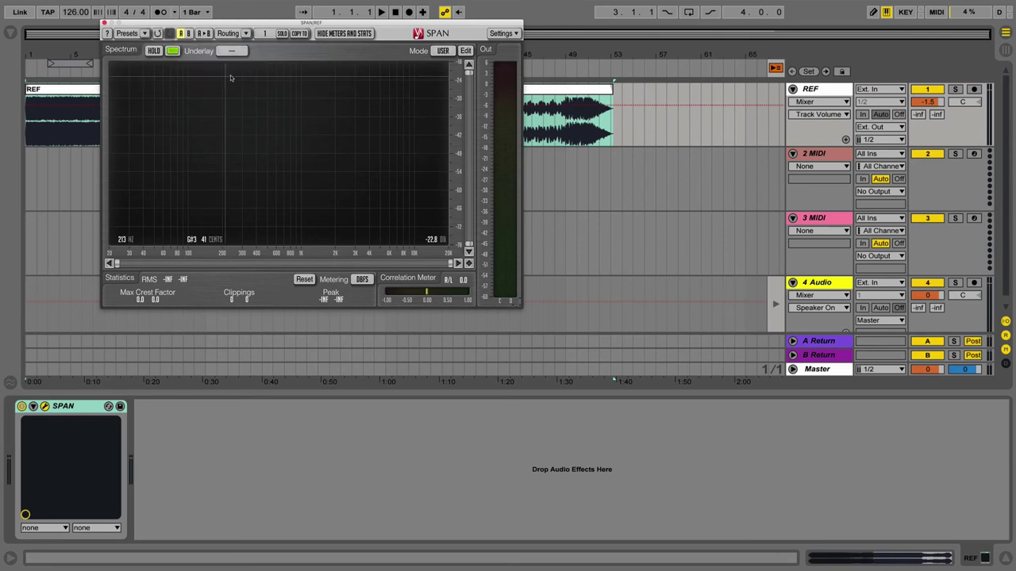
{"action": "left_click", "coordinate": [88, 125]}
{"action": "key", "text": "space"}
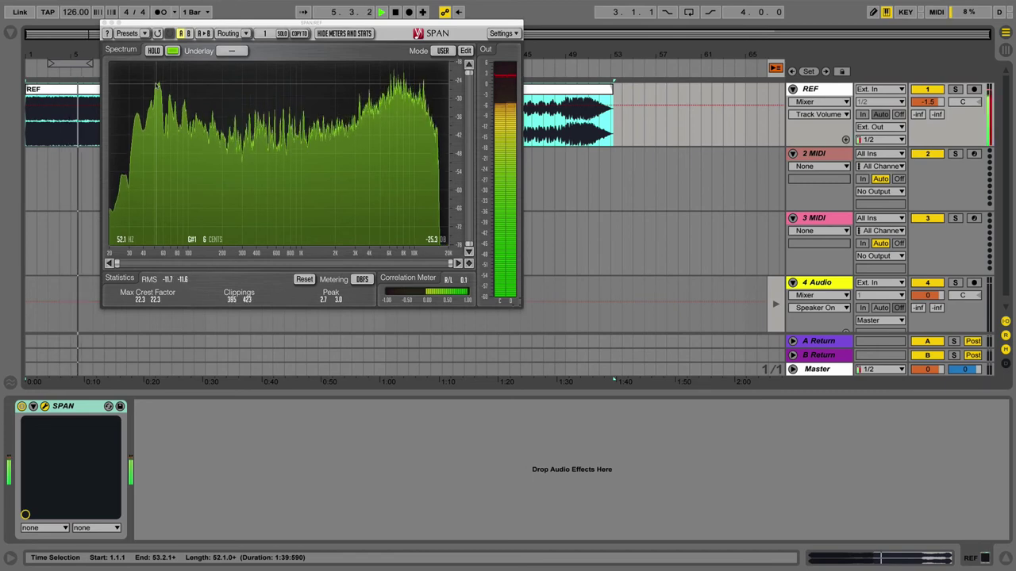
Zoom SPAN's display in to frequencies up to just above 200 Hz, narrow its level range, enable Hold and stop playback
{"action": "left_click_drag", "start_coordinate": [449, 264], "coordinate": [233, 263]}
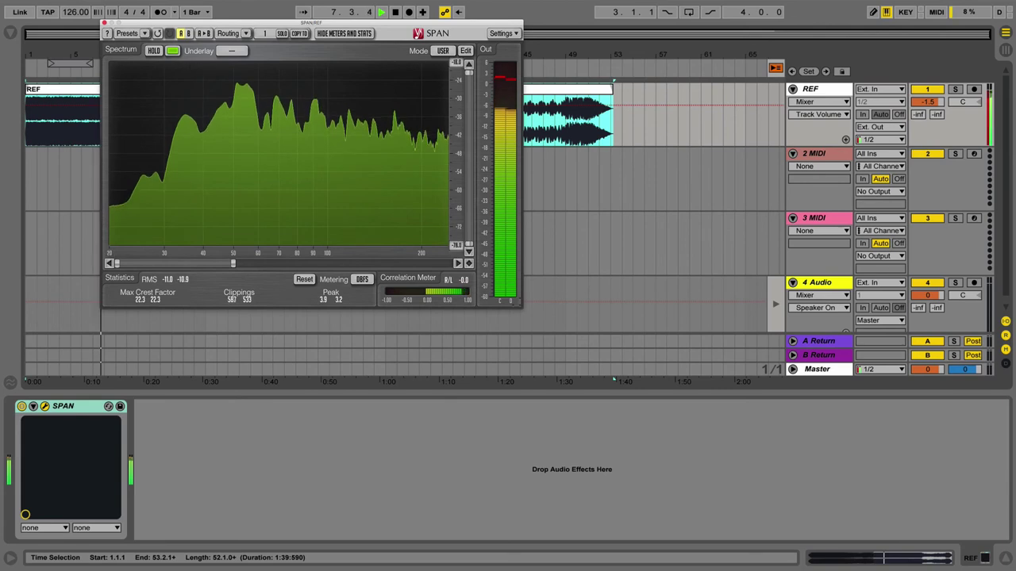
{"action": "left_click_drag", "start_coordinate": [469, 245], "coordinate": [469, 188]}
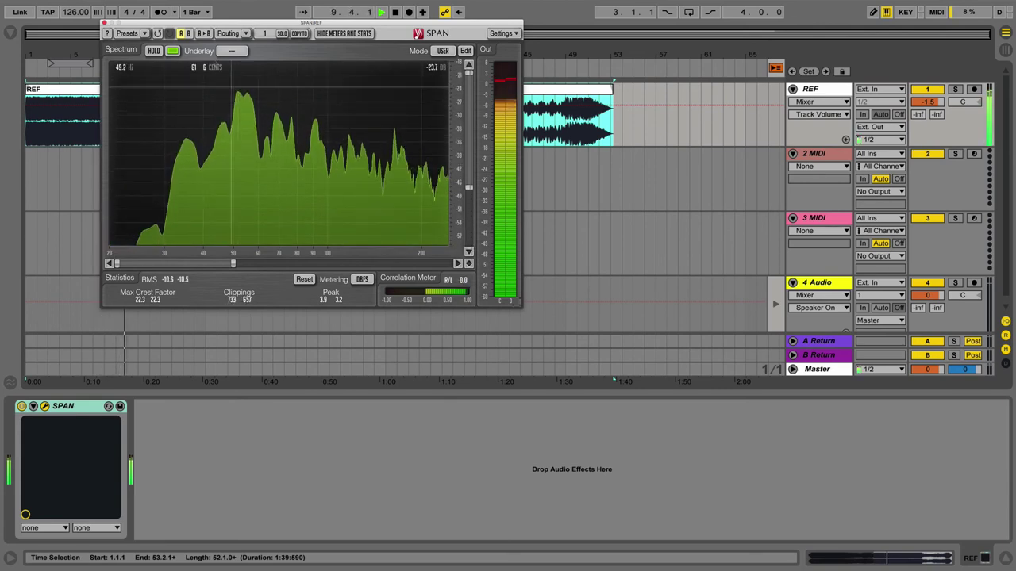
{"action": "left_click", "coordinate": [153, 50]}
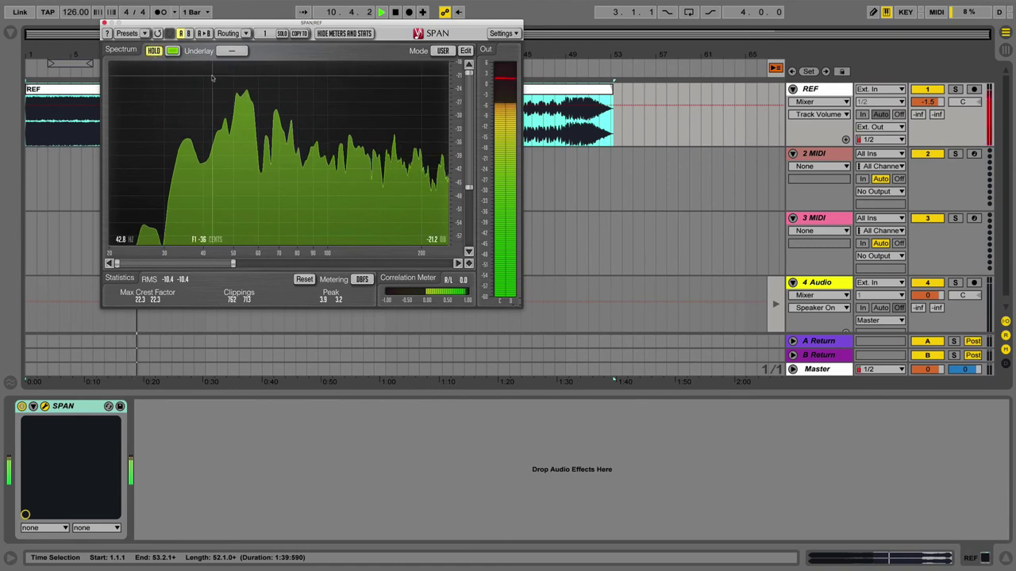
{"action": "key", "text": "space"}
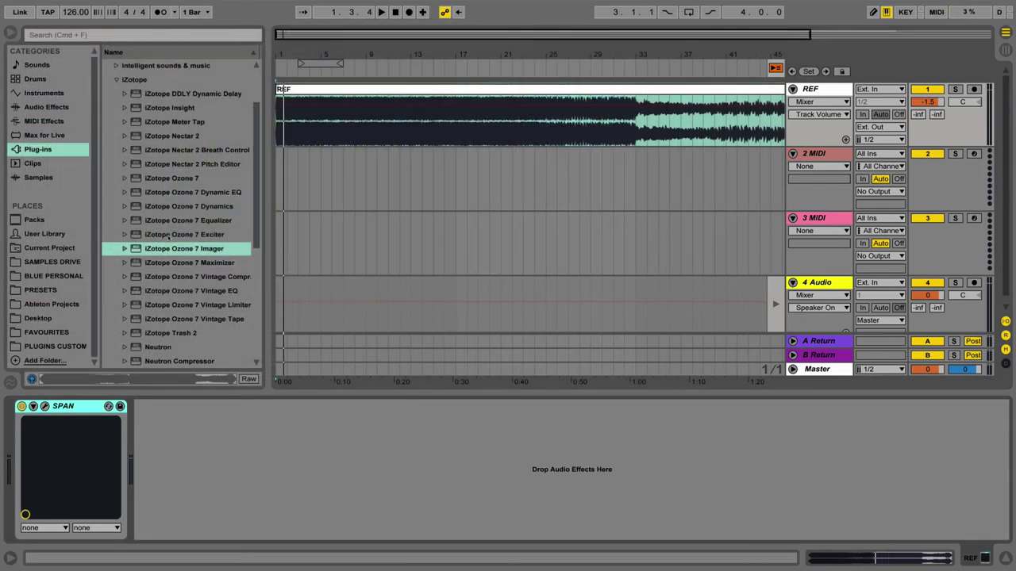
Load iZotope Ozone 7 Imager on the REF track and play the clip through its Polar Sample vectorscope
{"action": "left_click_drag", "start_coordinate": [168, 245], "coordinate": [356, 122]}
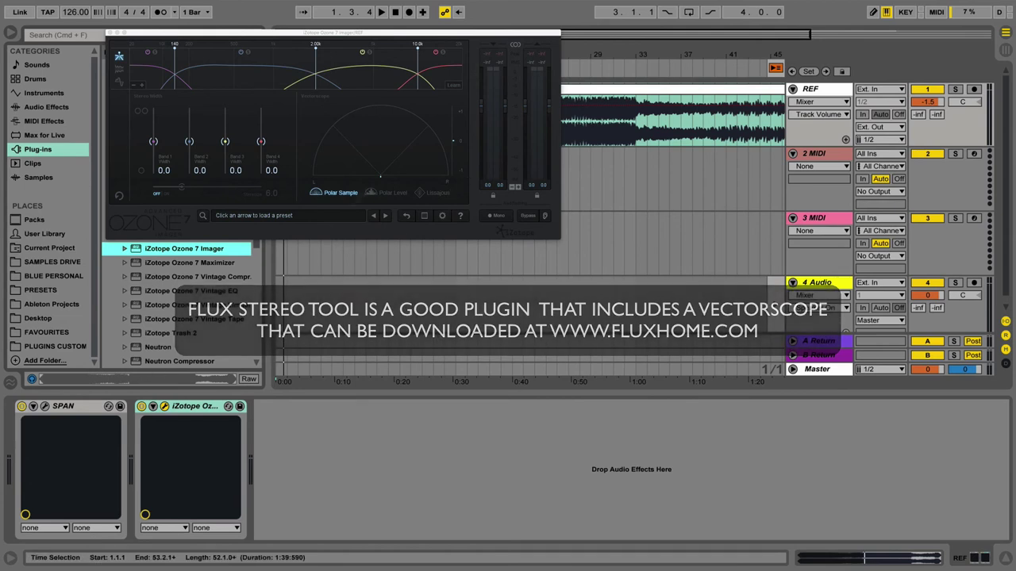
{"action": "left_click", "coordinate": [454, 171]}
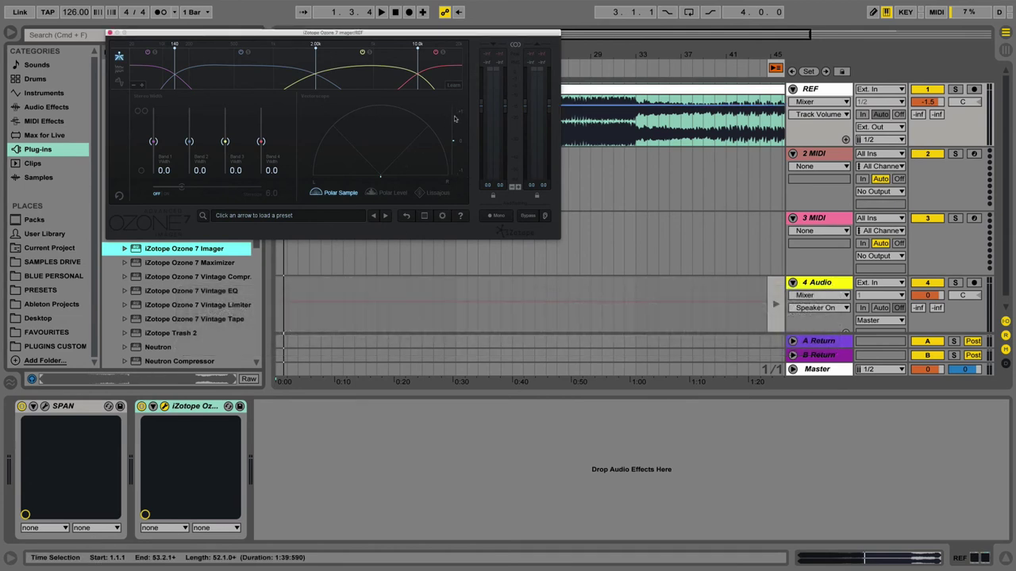
{"action": "key", "text": "space"}
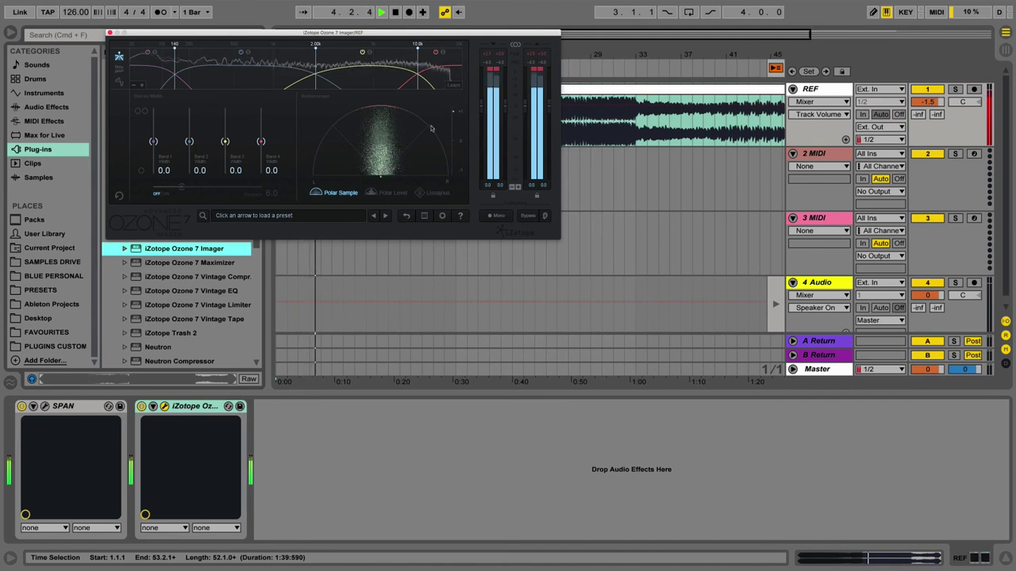
Insert a Utility device before the Ozone 7 Imager and raise its stereo width to 152%, then 200%
{"action": "left_click", "coordinate": [46, 107]}
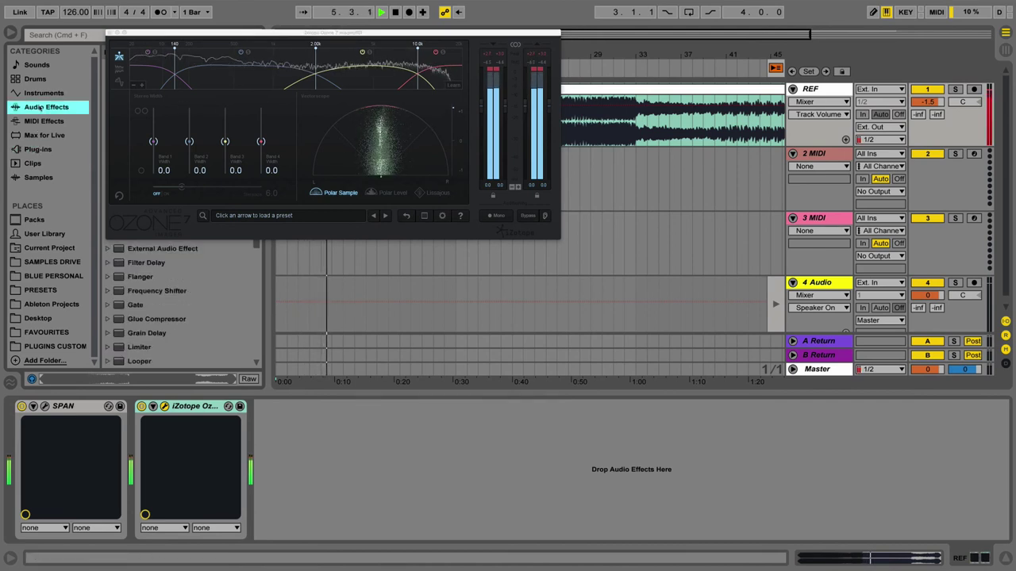
{"action": "scroll", "coordinate": [174, 310], "scroll_direction": "down", "scroll_amount": 5}
{"action": "left_click_drag", "start_coordinate": [137, 331], "coordinate": [118, 438]}
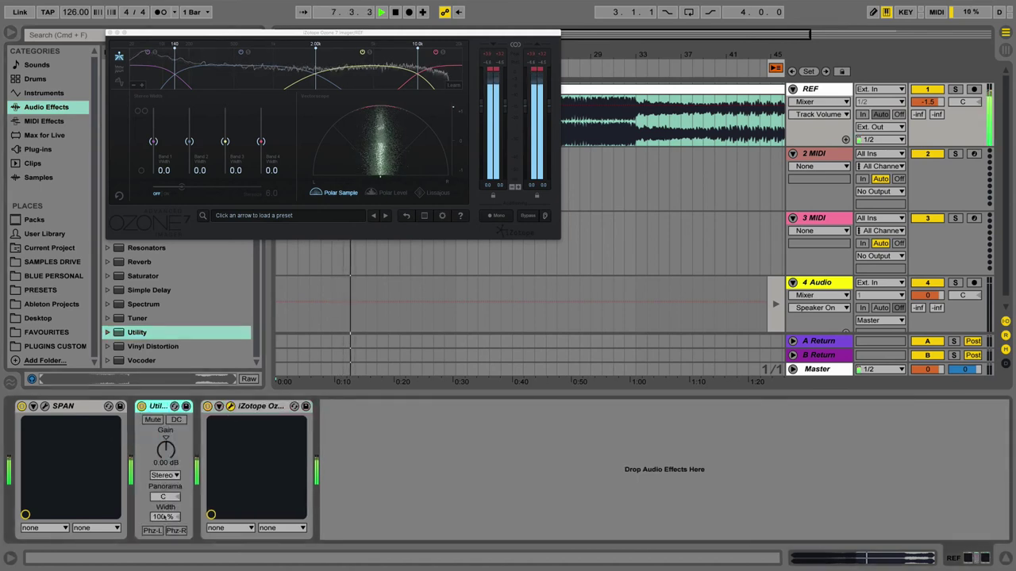
{"action": "mouse_move", "coordinate": [166, 517]}
{"action": "left_mouse_down"}
{"action": "mouse_move", "coordinate": [165, 564]}
{"action": "mouse_move", "coordinate": [165, 513]}
{"action": "left_mouse_up"}
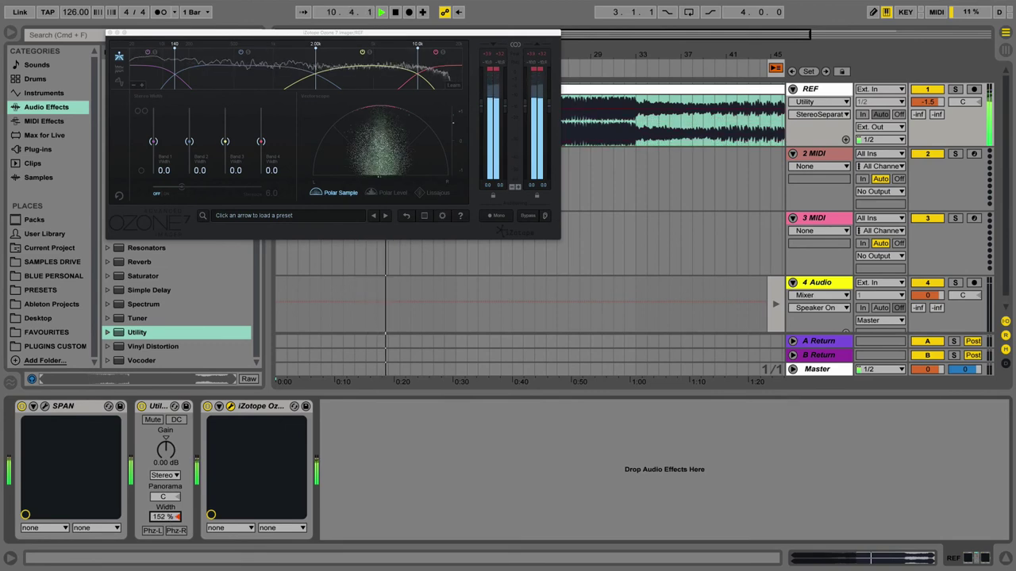
{"action": "left_click_drag", "start_coordinate": [165, 517], "coordinate": [165, 504]}
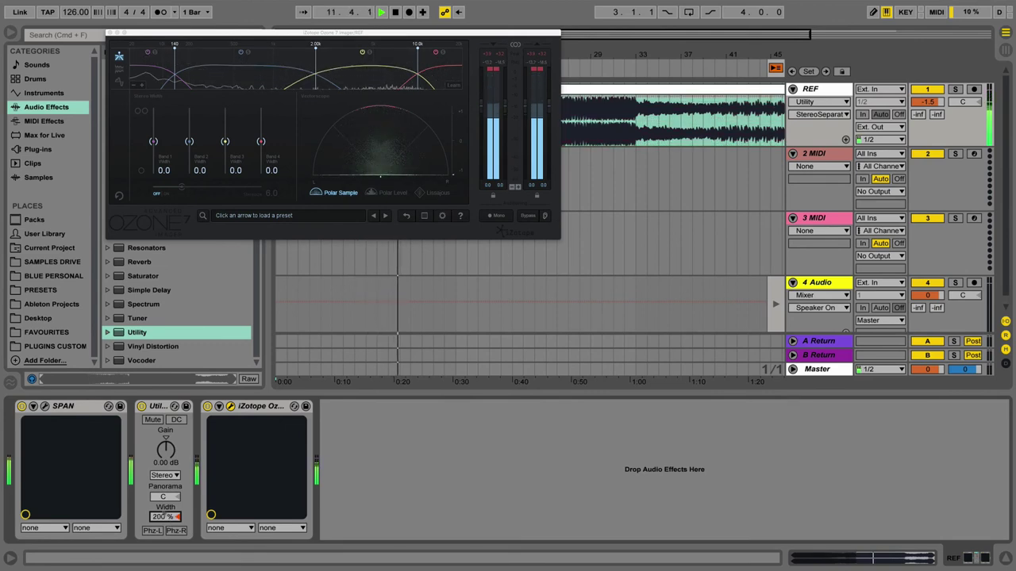
Compare the Imager's Polar Level and Polar Sample views while trying Utility widths of 0% and 100%
{"action": "left_click", "coordinate": [387, 192]}
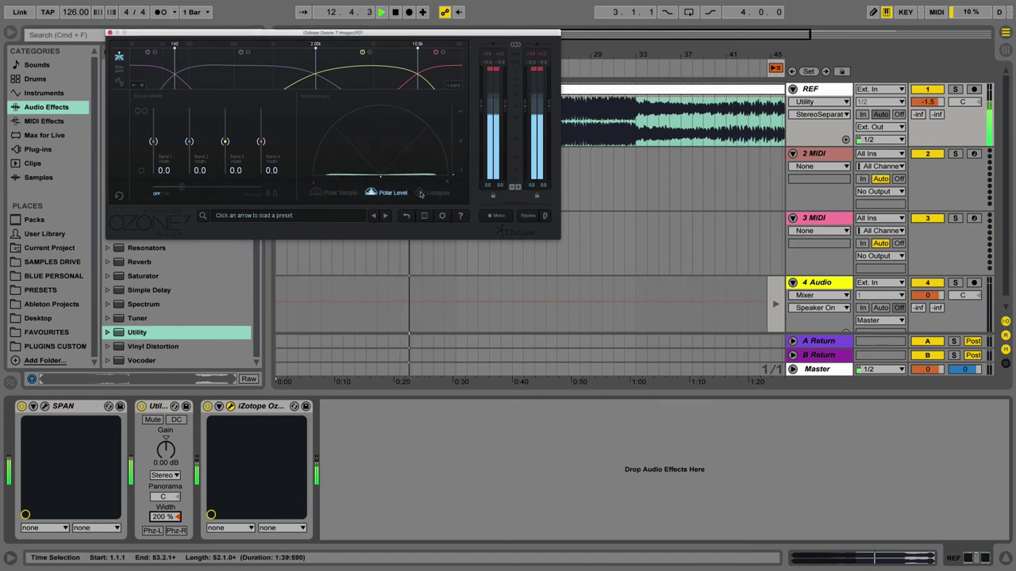
{"action": "left_click", "coordinate": [406, 193]}
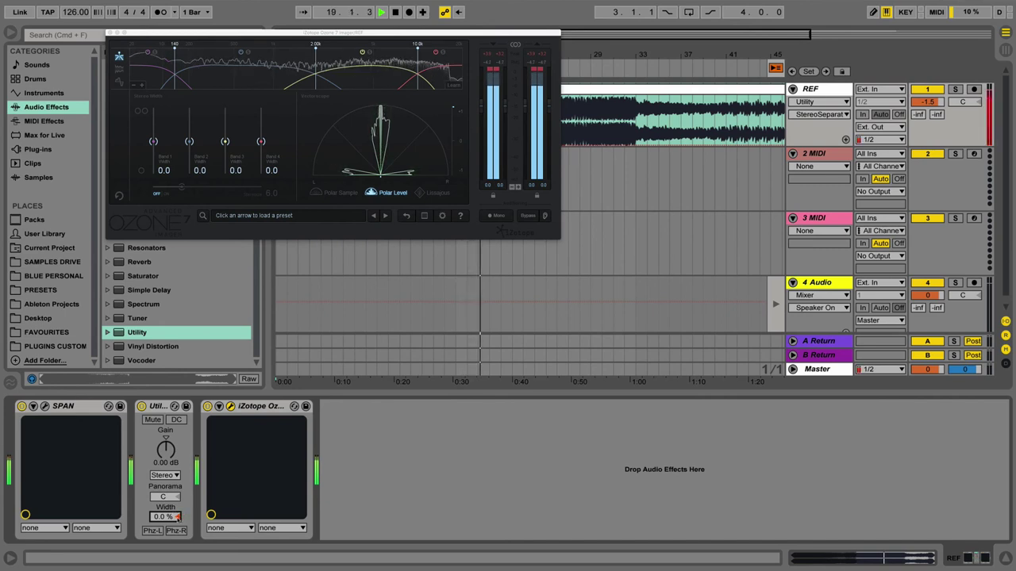
{"action": "left_click", "coordinate": [339, 192]}
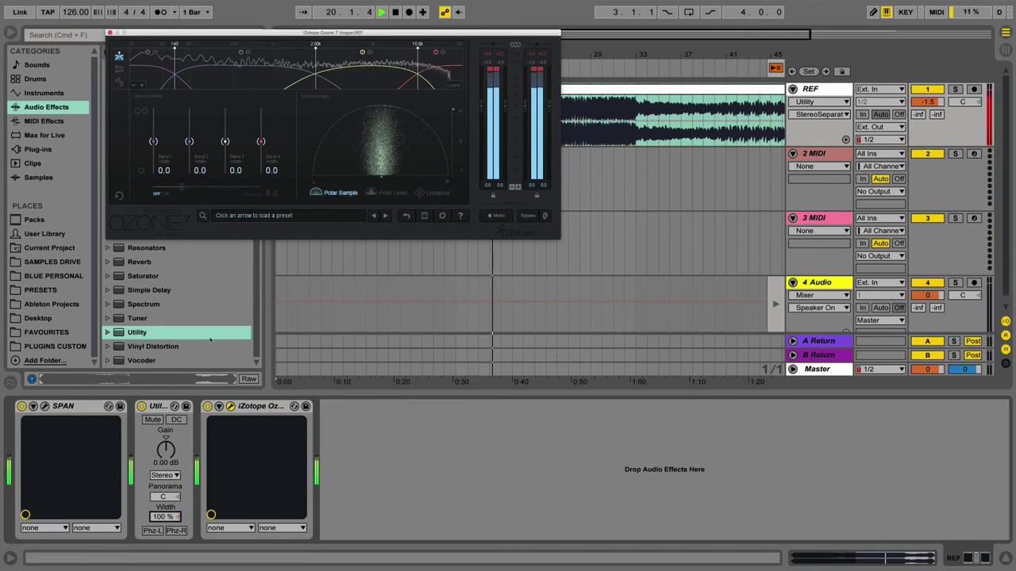
Stop playback and delete the Utility device from the REF track
{"action": "key", "text": "space"}
{"action": "left_click", "coordinate": [161, 406]}
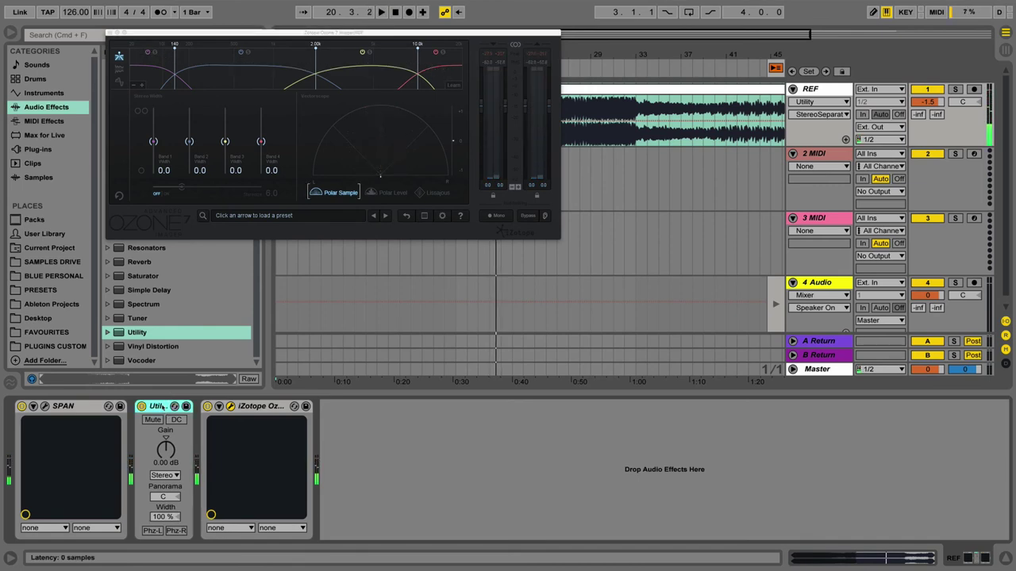
{"action": "key", "text": "Delete"}
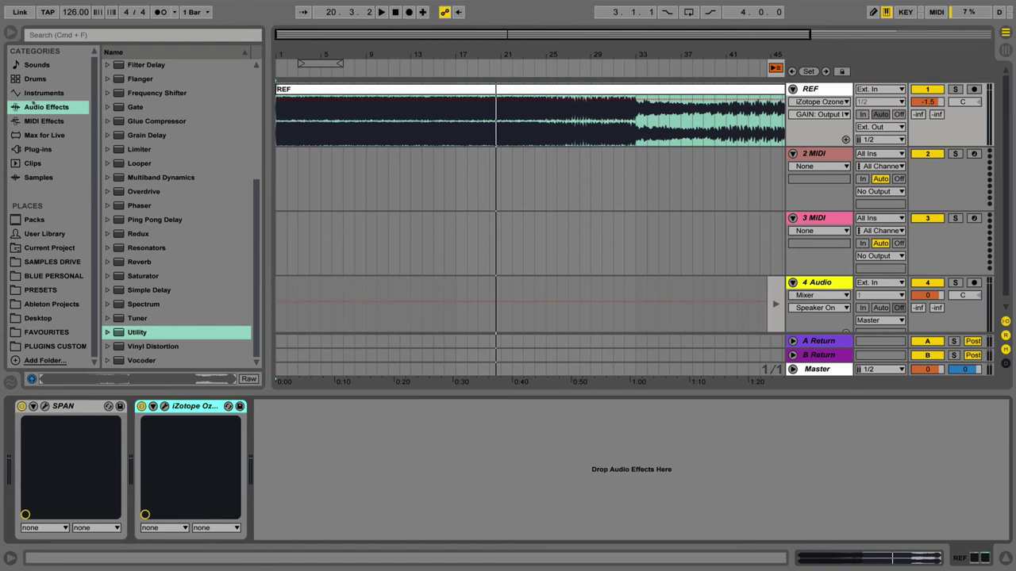
Add an Auto Filter after the Ozone 7 Imager on the REF track and play the clip from the start
{"action": "scroll", "coordinate": [168, 94], "scroll_direction": "up", "scroll_amount": 5}
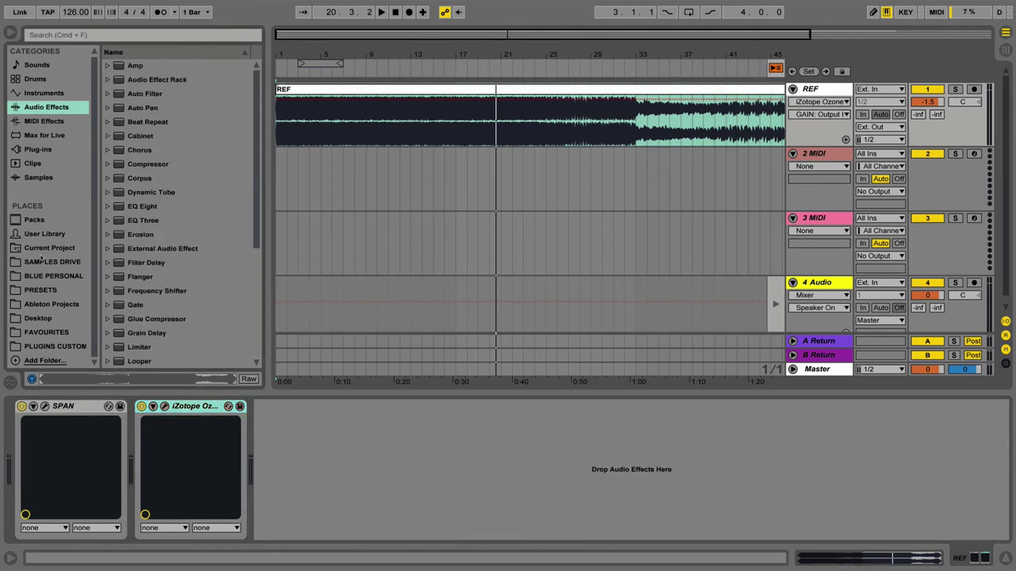
{"action": "left_click", "coordinate": [137, 94]}
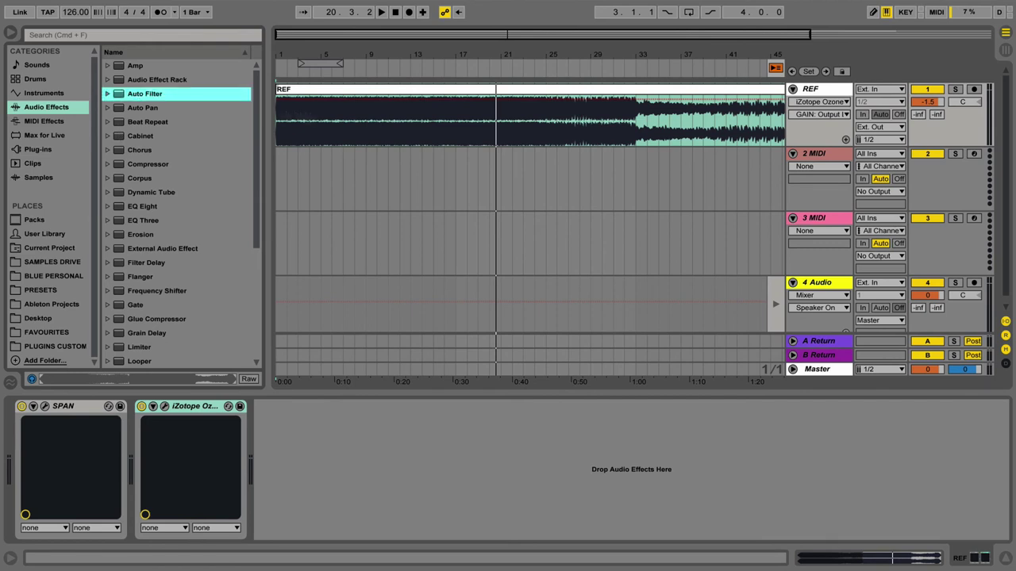
{"action": "left_click_drag", "start_coordinate": [383, 122], "coordinate": [383, 116]}
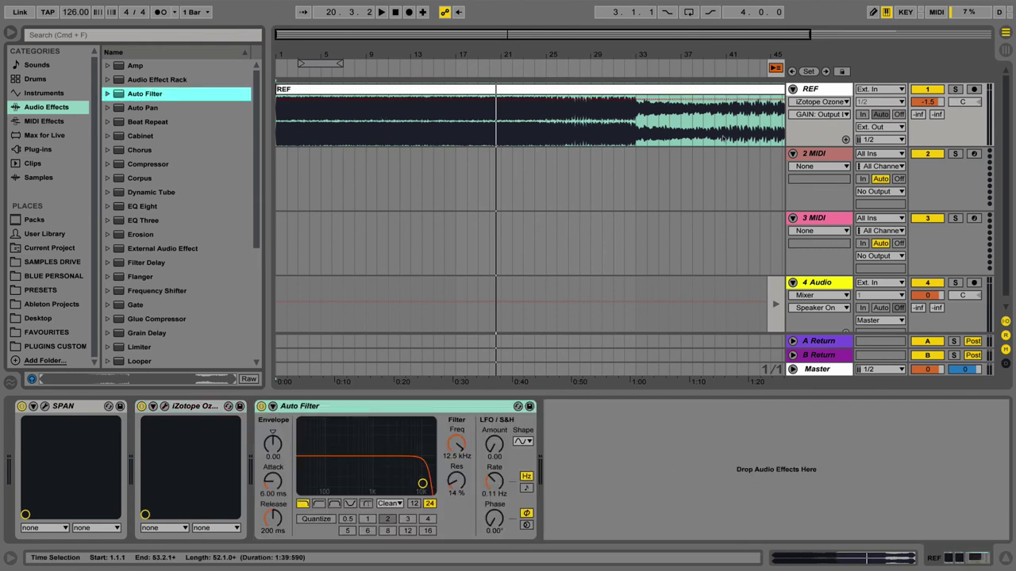
{"action": "key", "text": "space"}
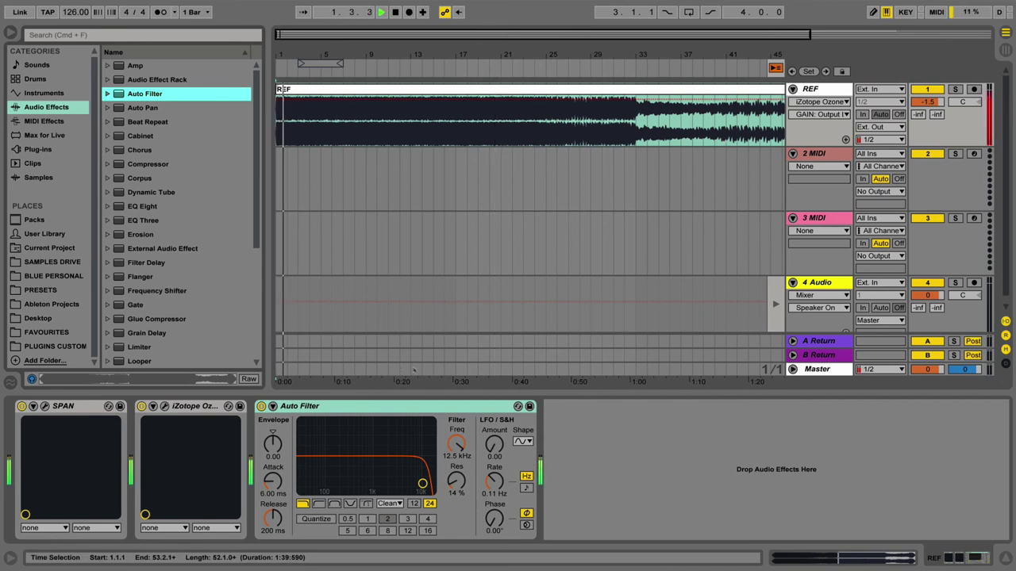
Sweep the Auto Filter's low-pass cutoff to 225 Hz, 114 Hz and 173 Hz, comparing the sound with the filter bypassed
{"action": "left_click_drag", "start_coordinate": [422, 483], "coordinate": [343, 483]}
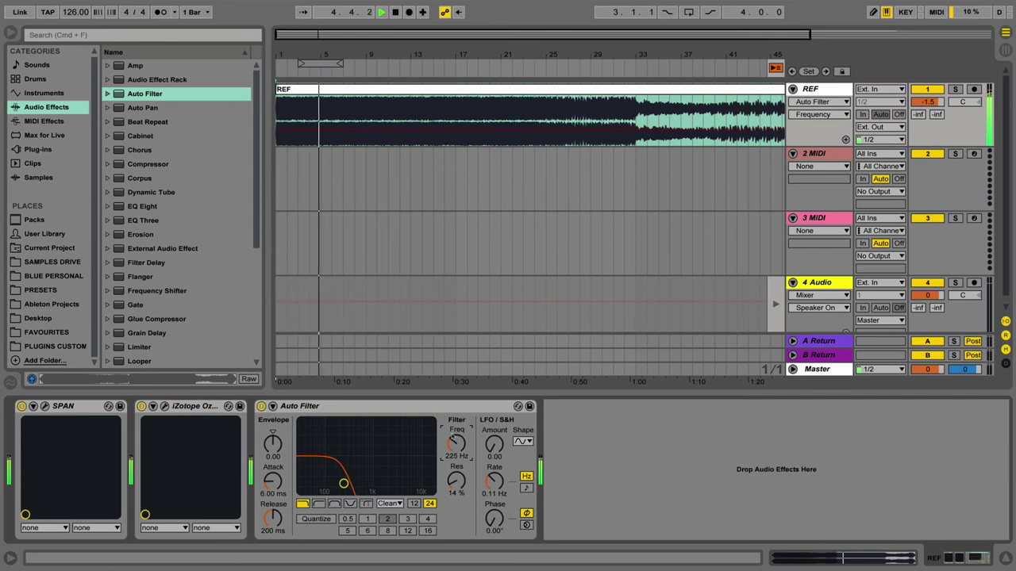
{"action": "left_click_drag", "start_coordinate": [454, 443], "coordinate": [454, 455]}
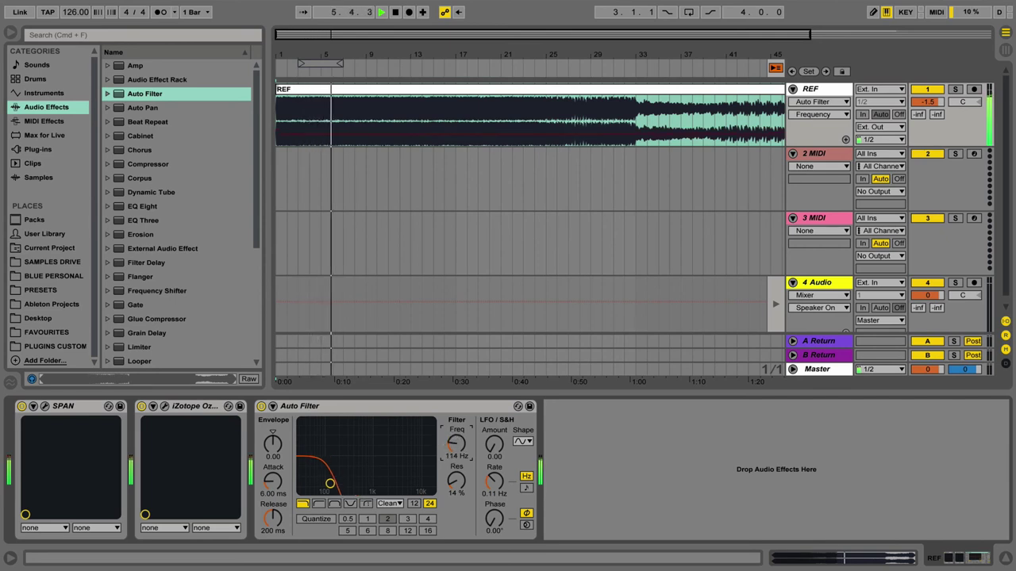
{"action": "left_click_drag", "start_coordinate": [333, 483], "coordinate": [338, 483]}
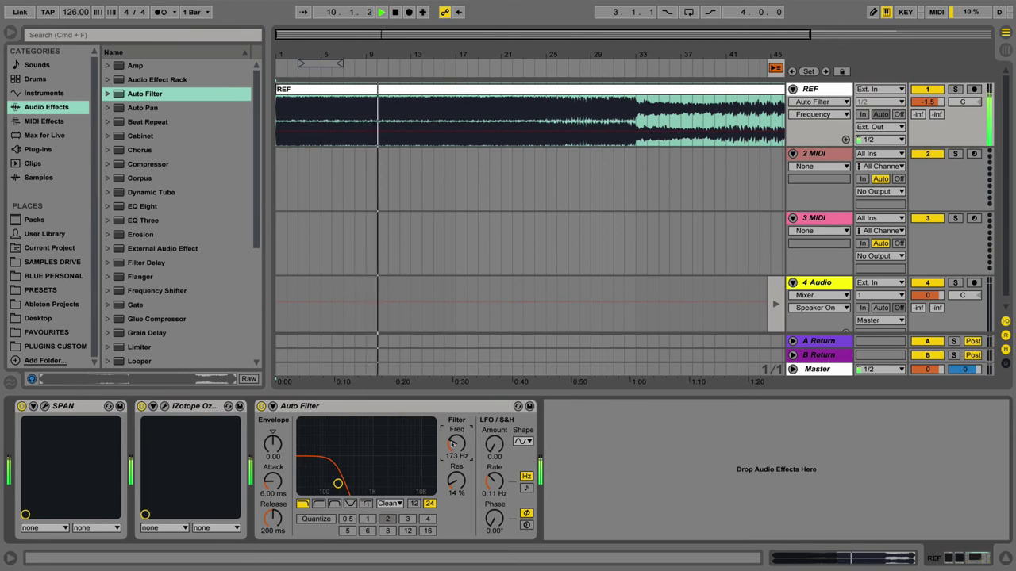
{"action": "left_click", "coordinate": [261, 407]}
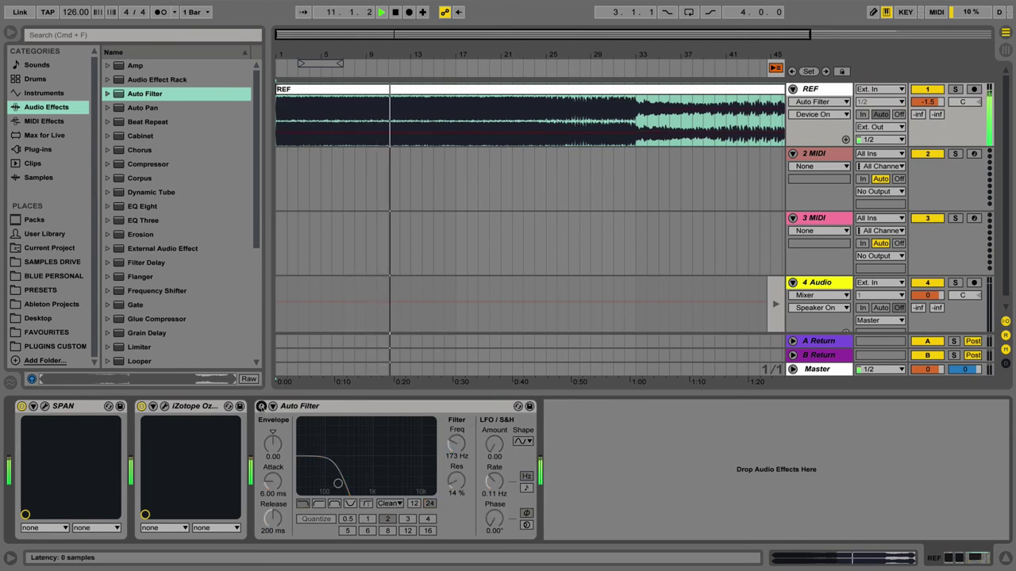
{"action": "left_click", "coordinate": [261, 407]}
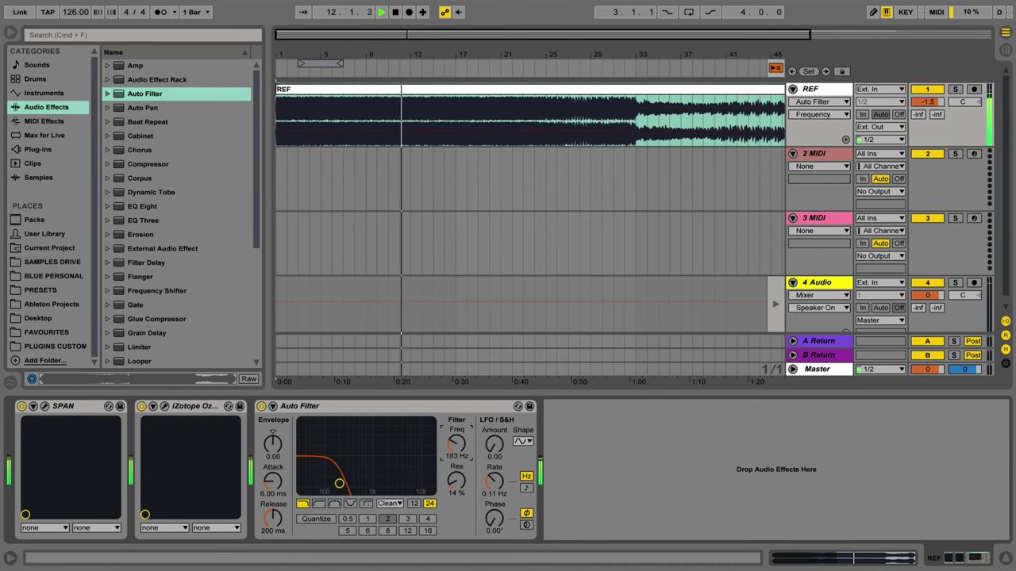
Sweep the Auto Filter's cutoff between 140 and 264 Hz while listening to the low end, and leave it at 97.0 Hz
{"action": "left_click_drag", "start_coordinate": [337, 483], "coordinate": [343, 484]}
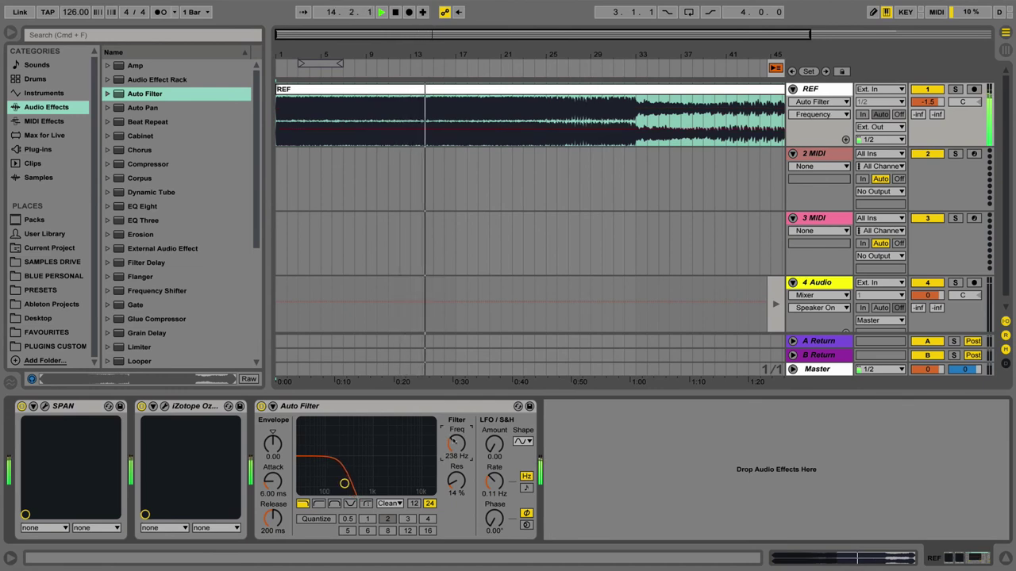
{"action": "left_click_drag", "start_coordinate": [453, 441], "coordinate": [454, 437]}
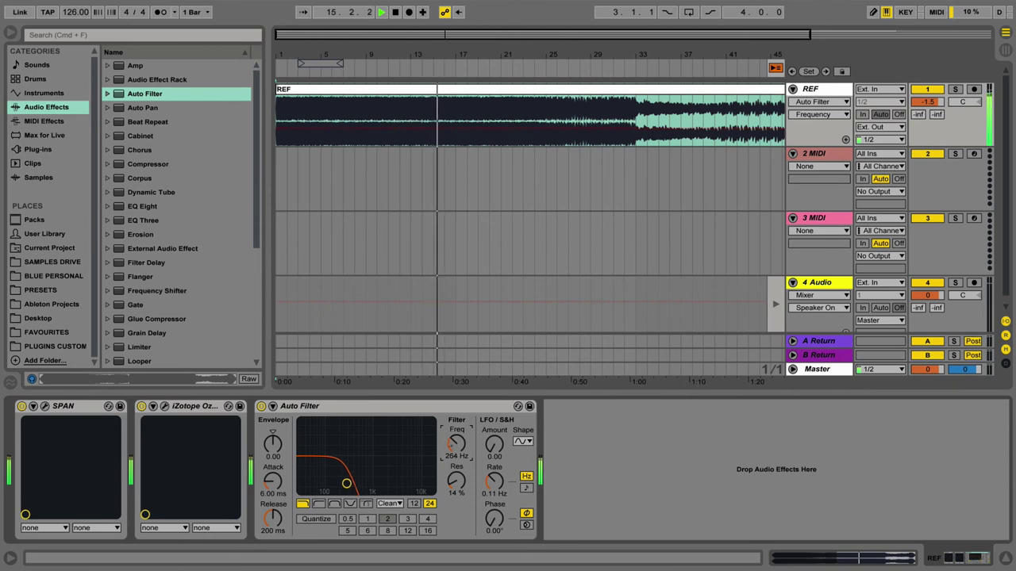
{"action": "mouse_move", "coordinate": [346, 484]}
{"action": "left_mouse_down"}
{"action": "mouse_move", "coordinate": [367, 483]}
{"action": "mouse_move", "coordinate": [333, 483]}
{"action": "left_mouse_up"}
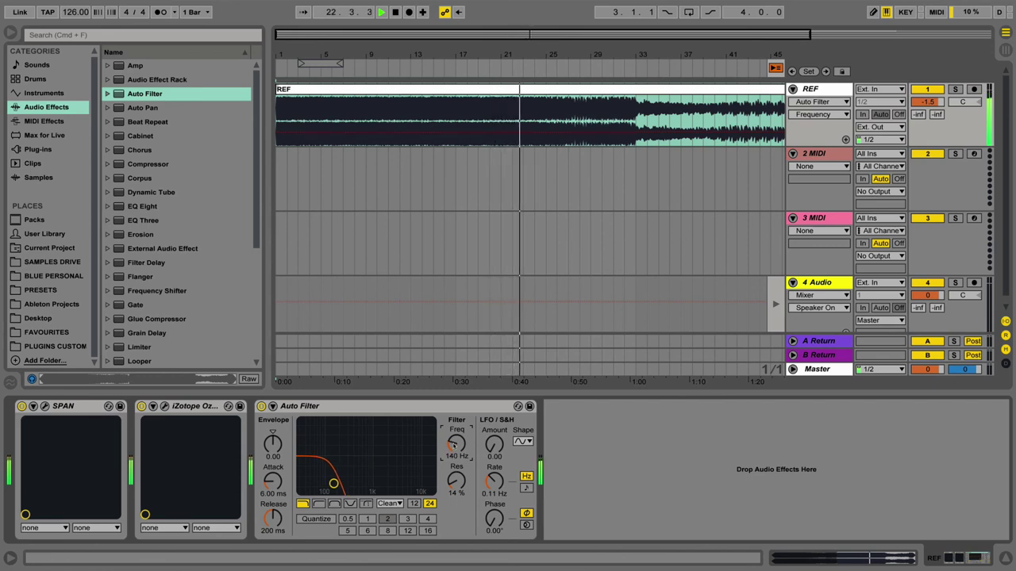
{"action": "left_click_drag", "start_coordinate": [333, 483], "coordinate": [340, 483]}
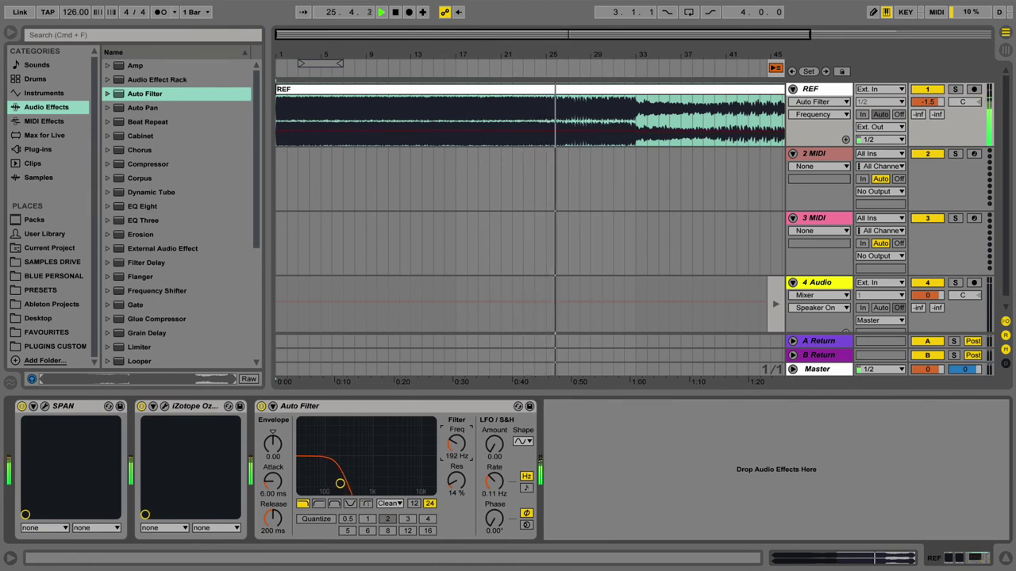
{"action": "left_click_drag", "start_coordinate": [339, 484], "coordinate": [365, 483]}
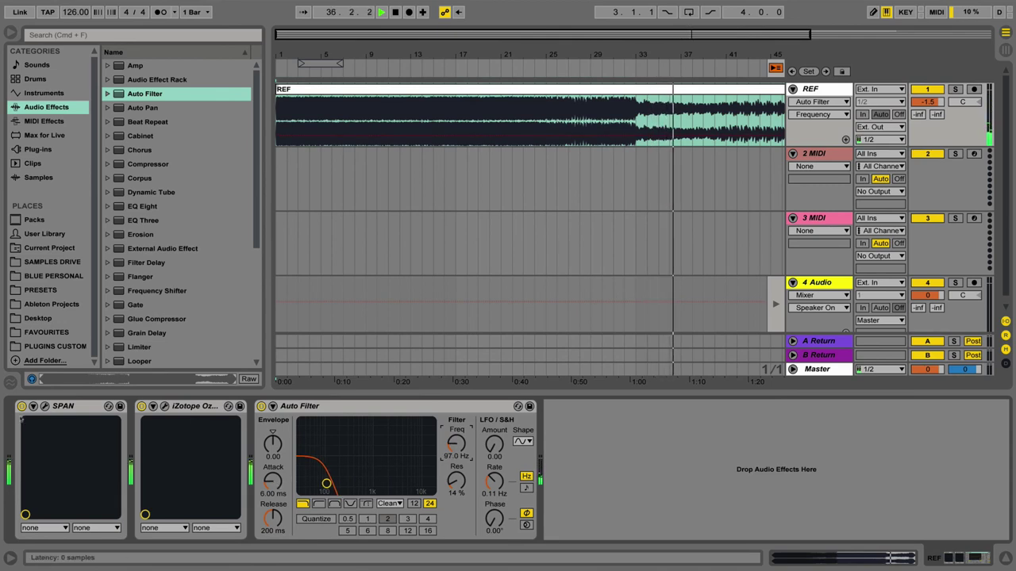
Move SPAN after the Auto Filter, widen its display back to the full range up to 20 kHz and stop playback
{"action": "left_click", "coordinate": [44, 405]}
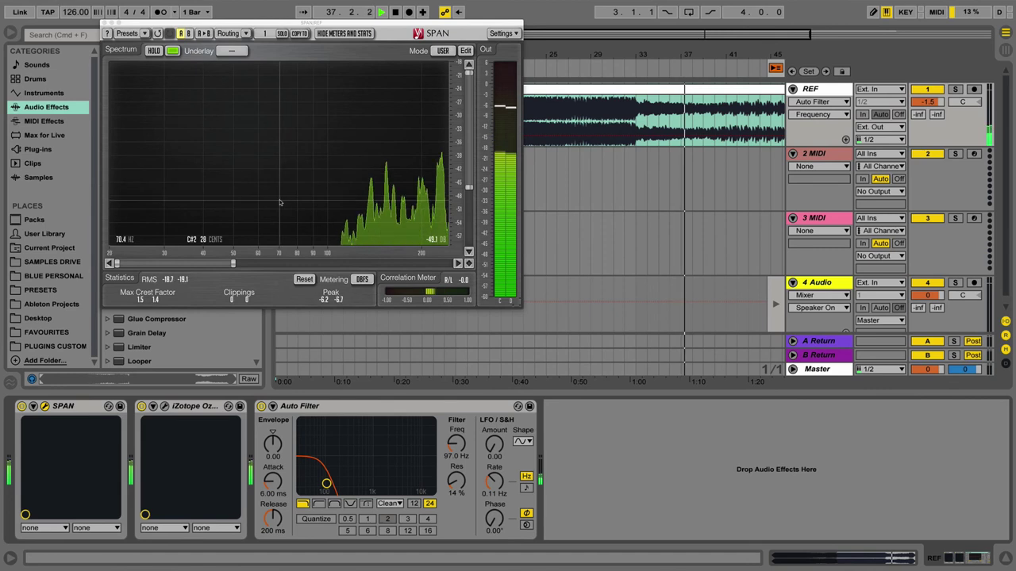
{"action": "left_click_drag", "start_coordinate": [72, 406], "coordinate": [545, 442]}
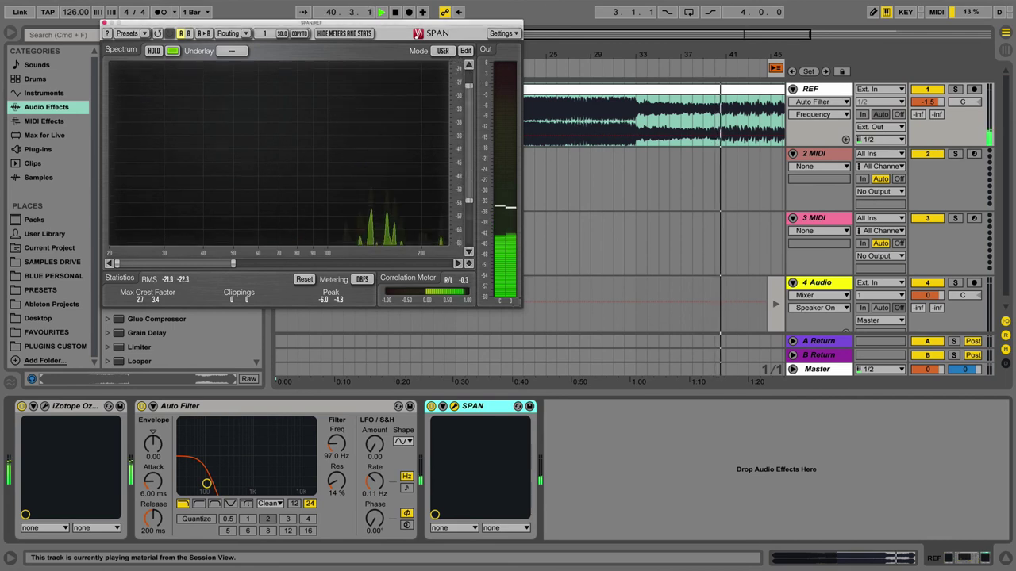
{"action": "left_click_drag", "start_coordinate": [234, 263], "coordinate": [450, 262]}
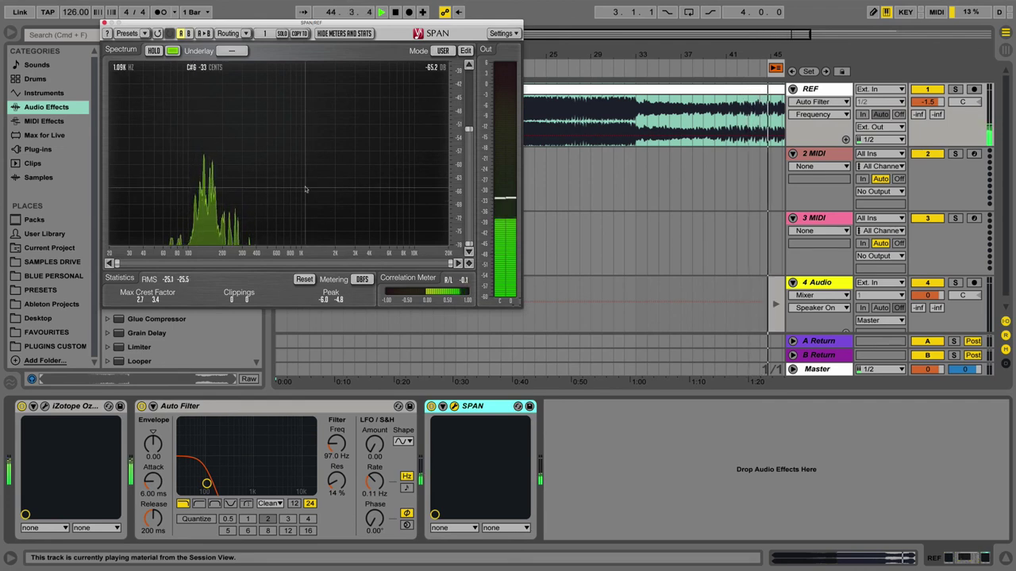
{"action": "key", "text": "space"}
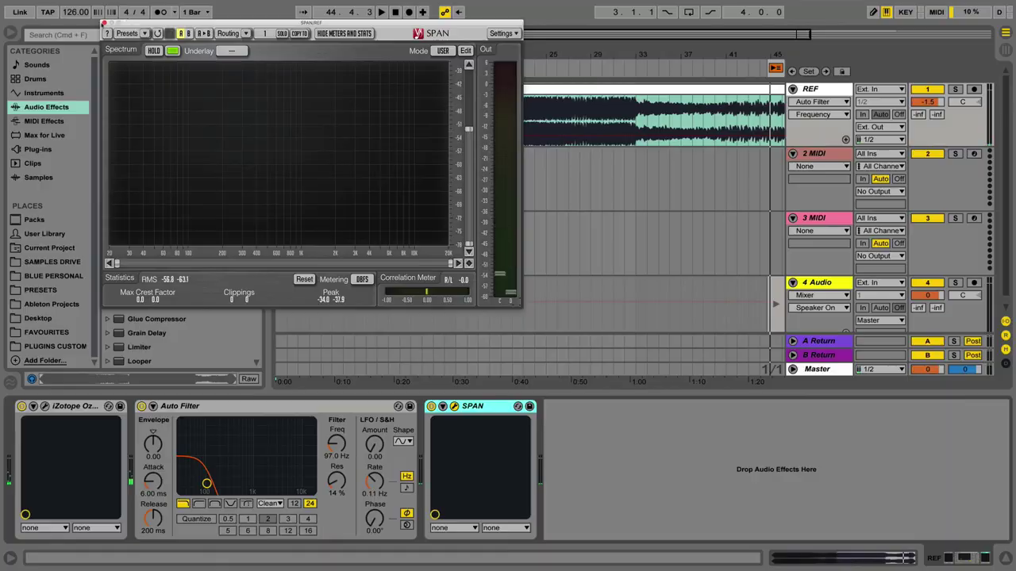